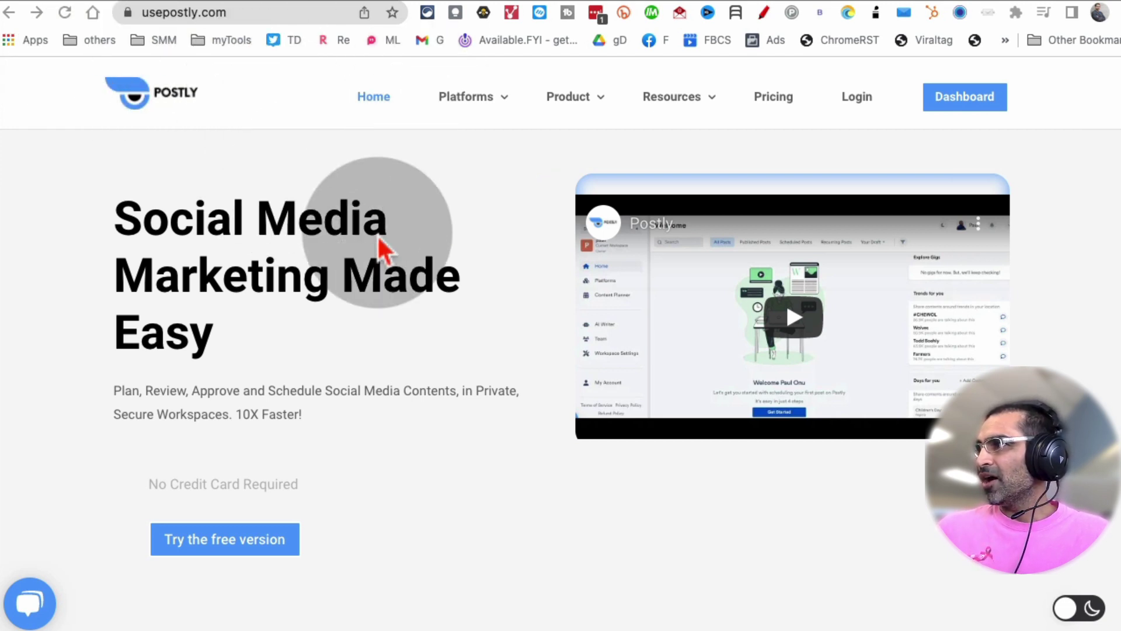
Step: Browse Postly's guides for its supported social platforms
scroll(390, 264, down, 5)
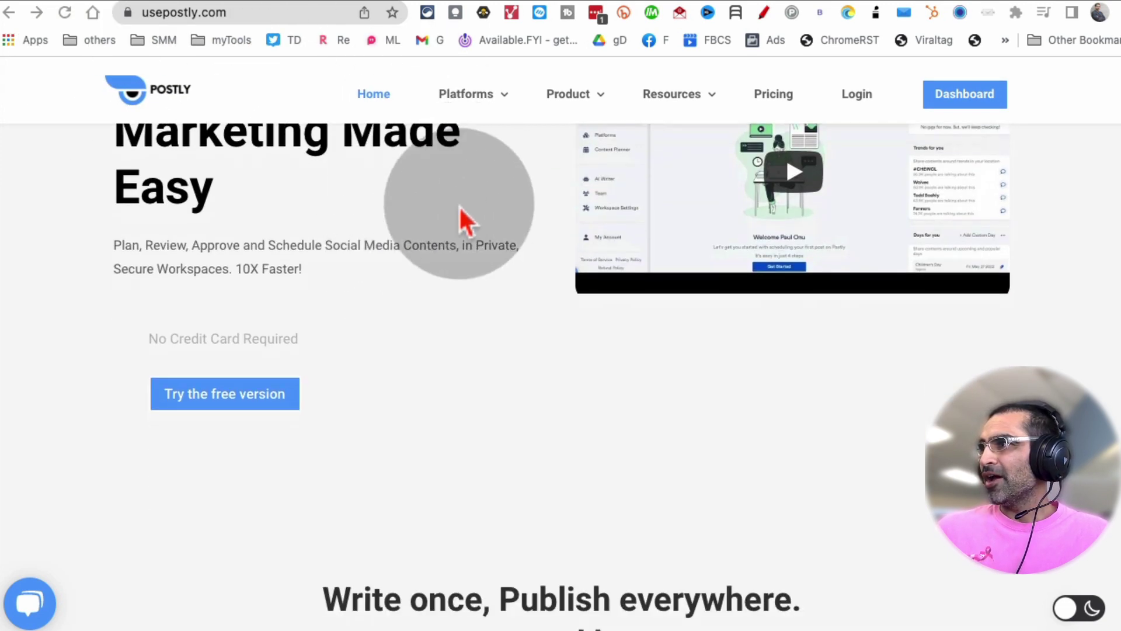
click(499, 108)
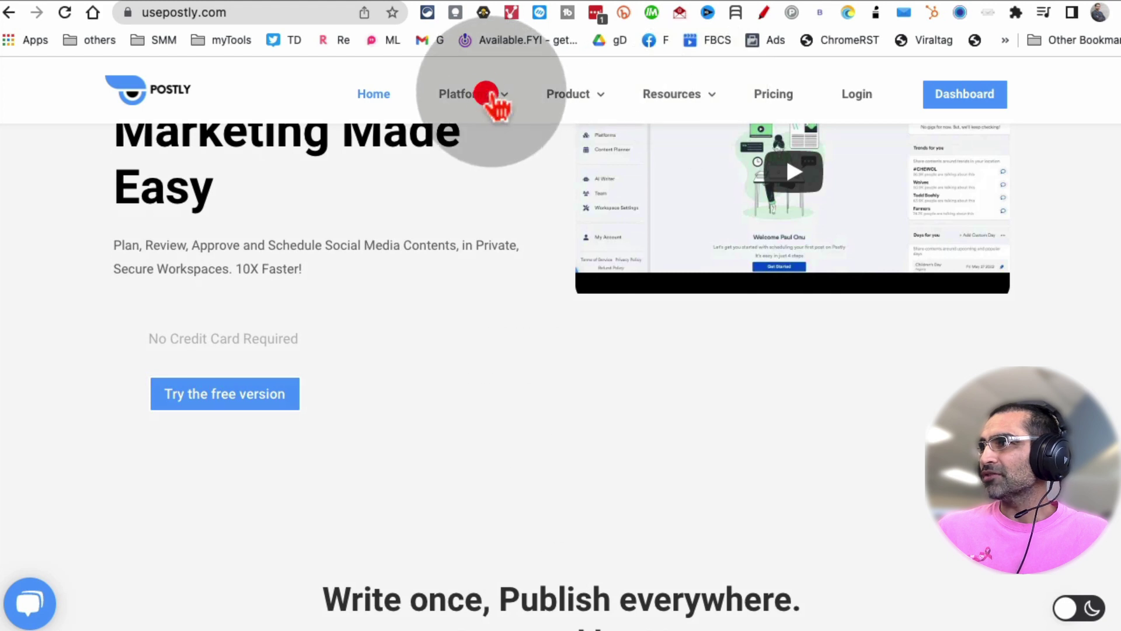
mouse_move(578, 95)
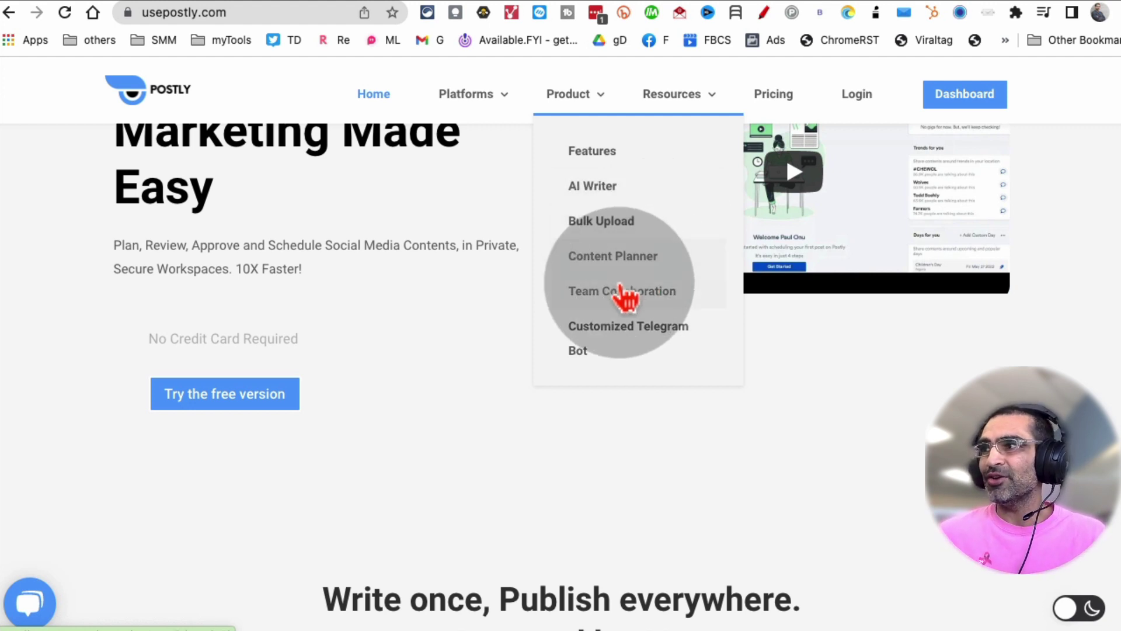
scroll(713, 439, down, 2)
scroll(715, 441, down, 5)
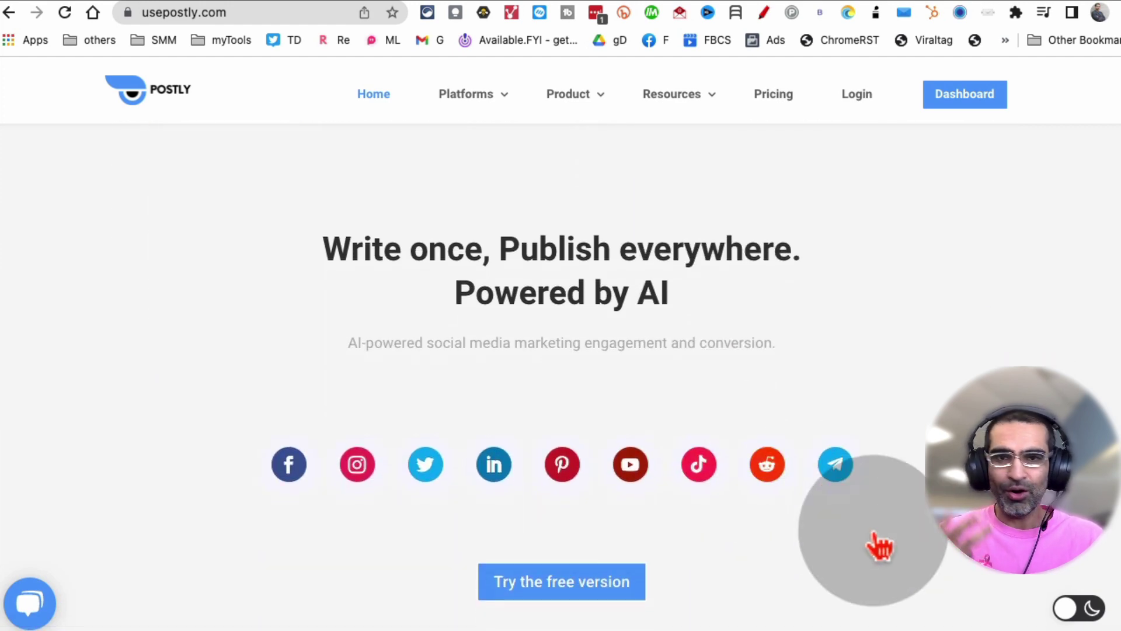
scroll(879, 543, down, 15)
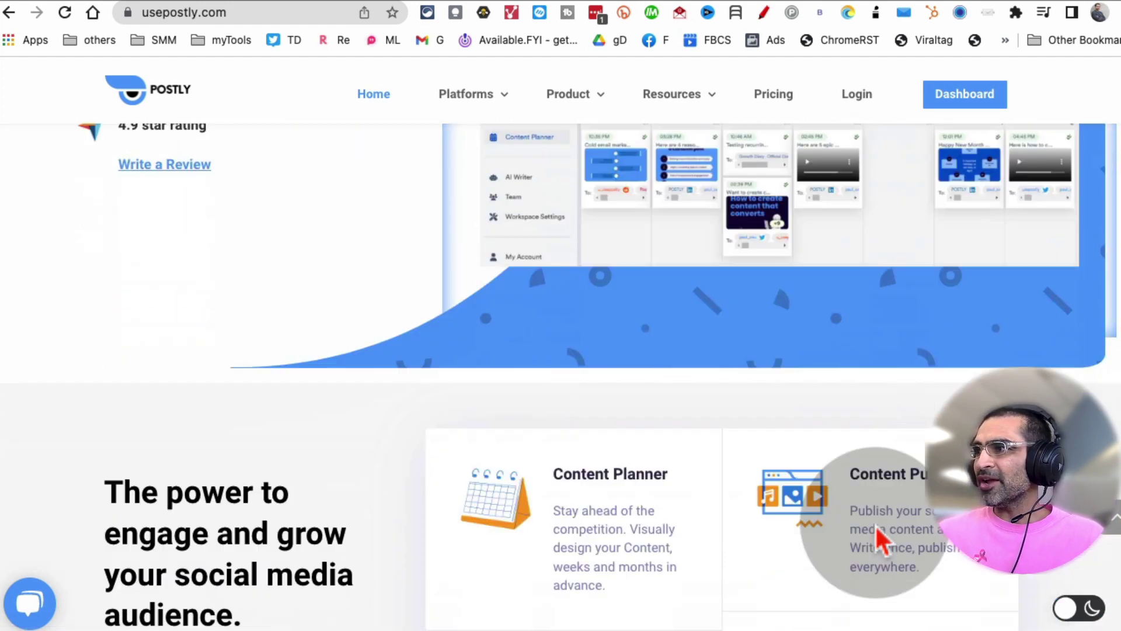
scroll(877, 528, down, 12)
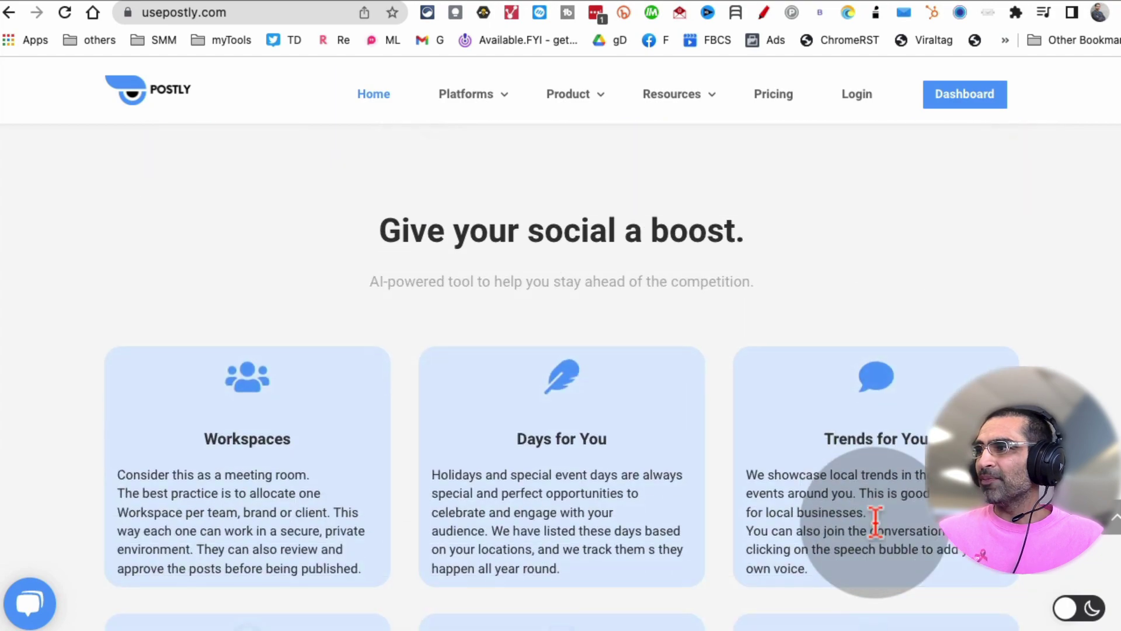
scroll(875, 519, down, 16)
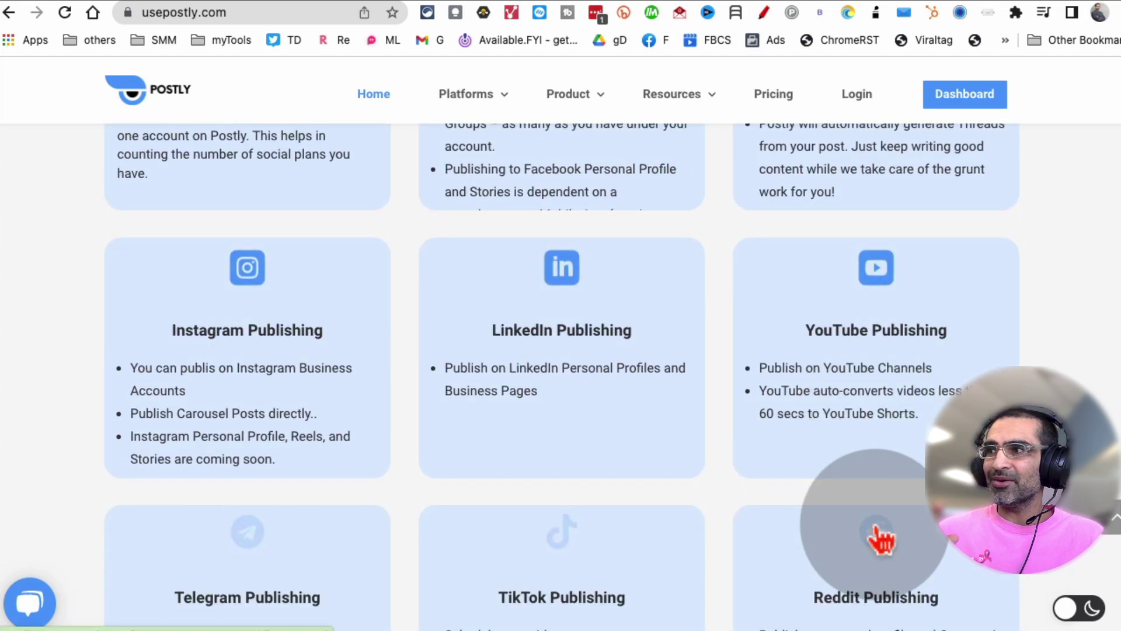
scroll(875, 534, down, 15)
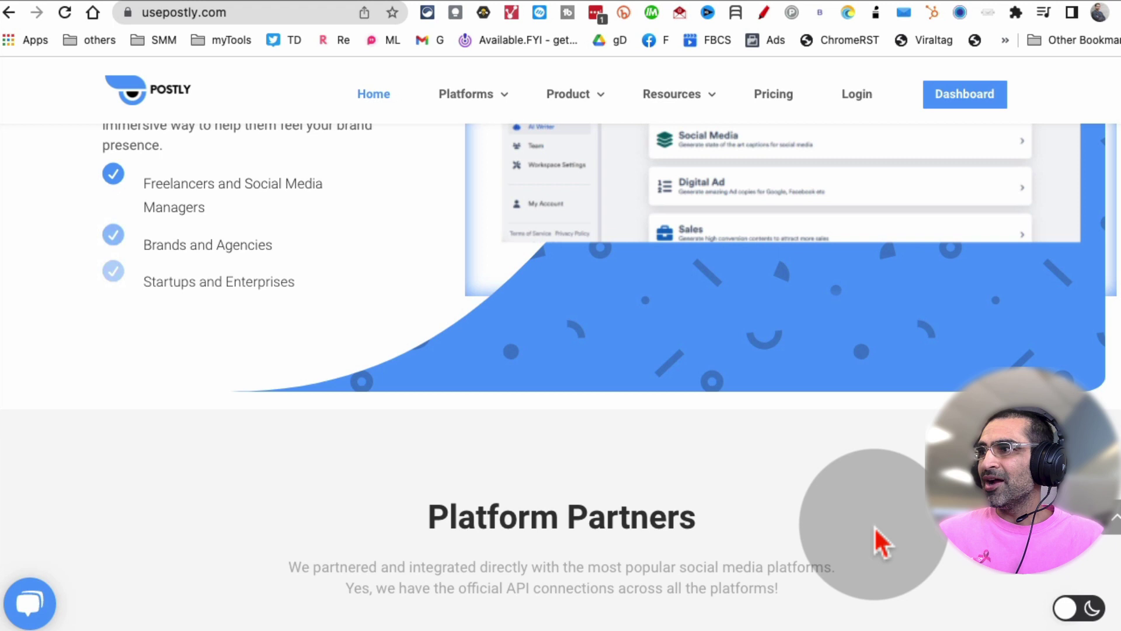
scroll(875, 528, down, 6)
scroll(874, 529, down, 7)
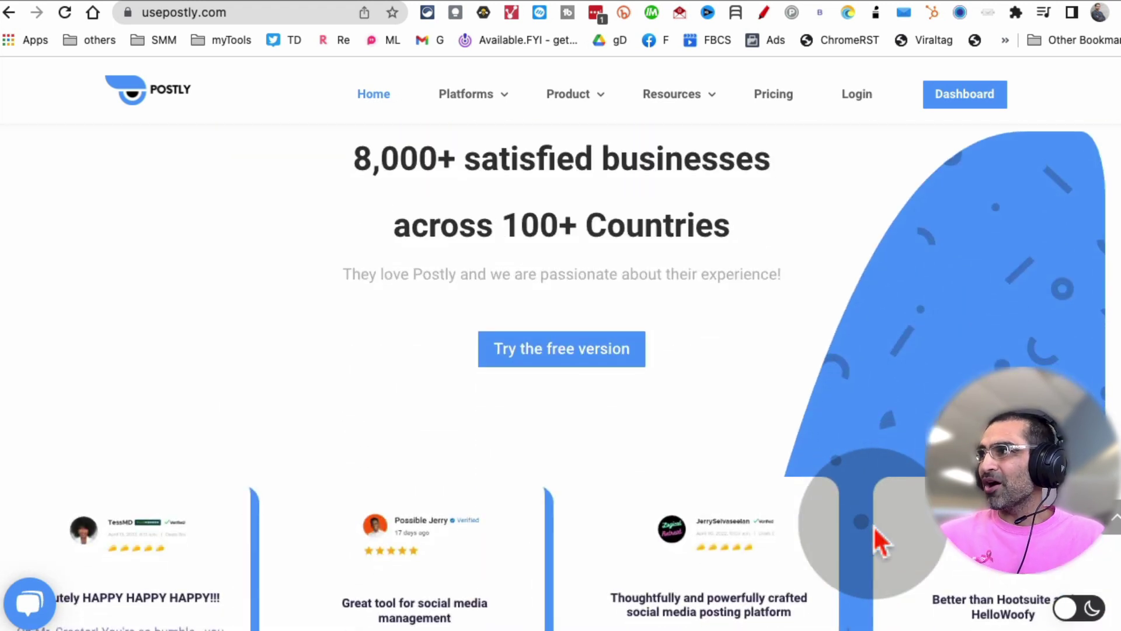
scroll(873, 525, down, 15)
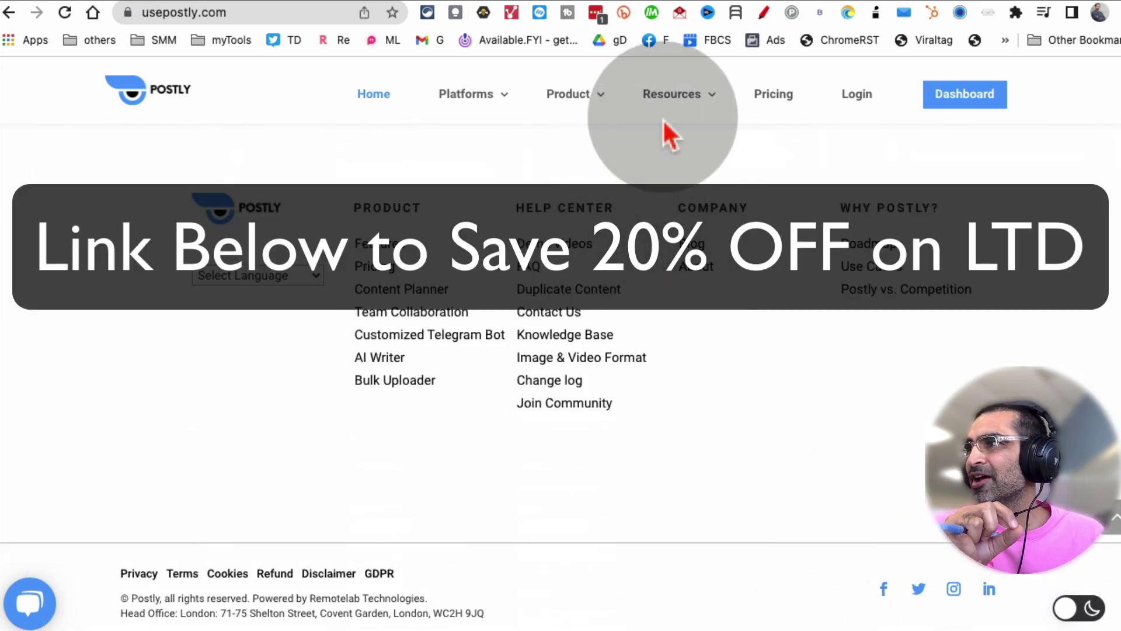
Step: Review the Postly pricing page and its AppSumo listing, then return to the home page
click(770, 95)
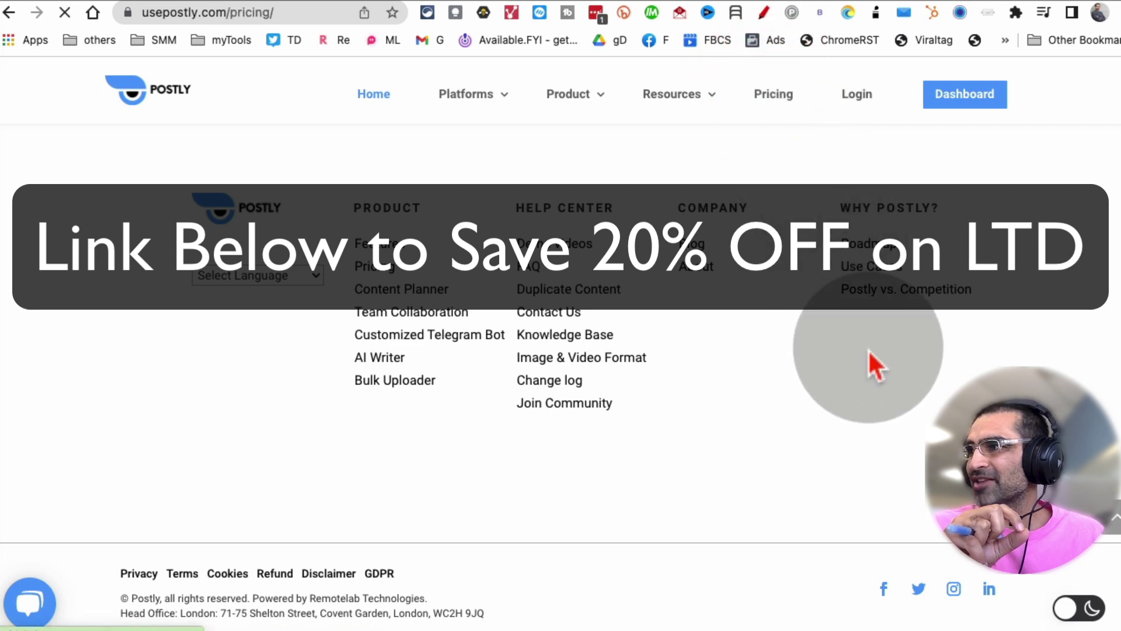
scroll(862, 356, down, 5)
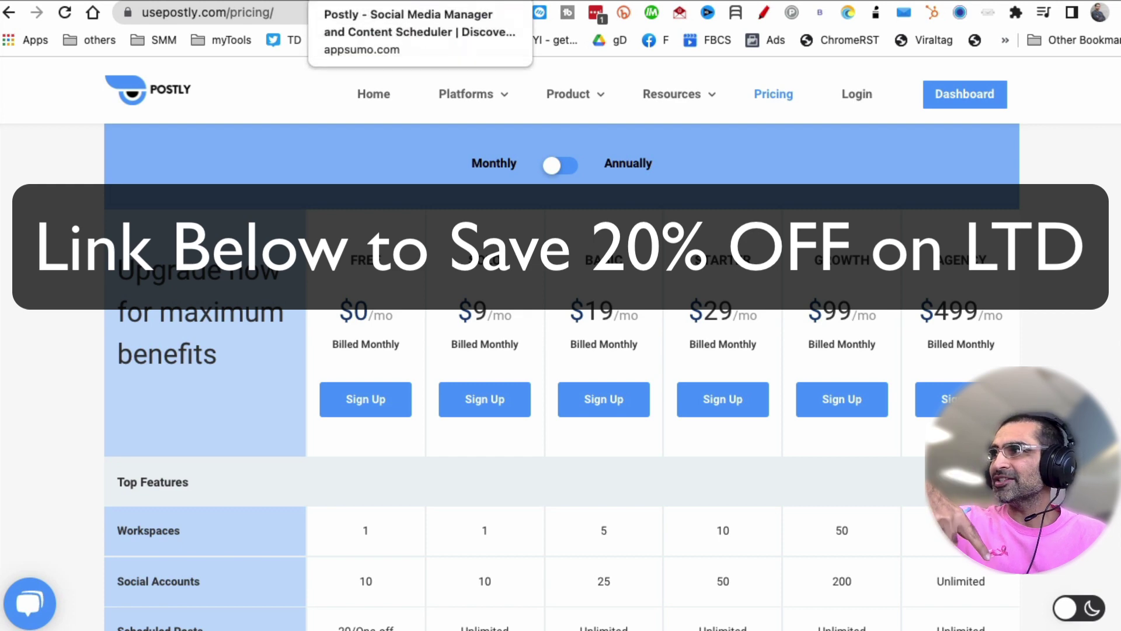
click(350, 1)
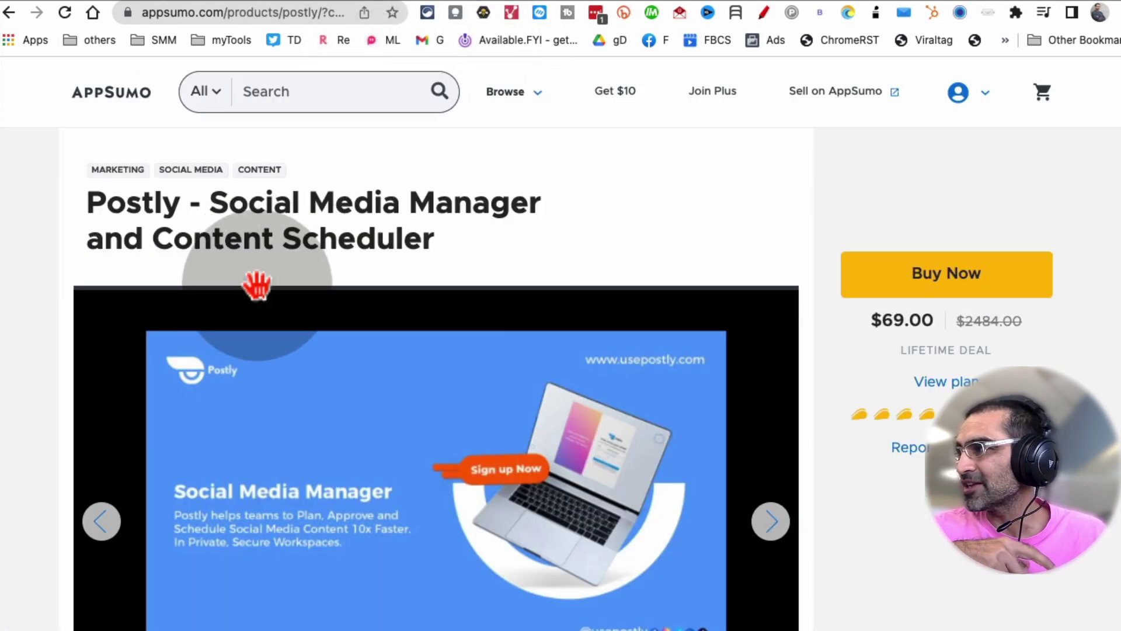
scroll(252, 280, down, 3)
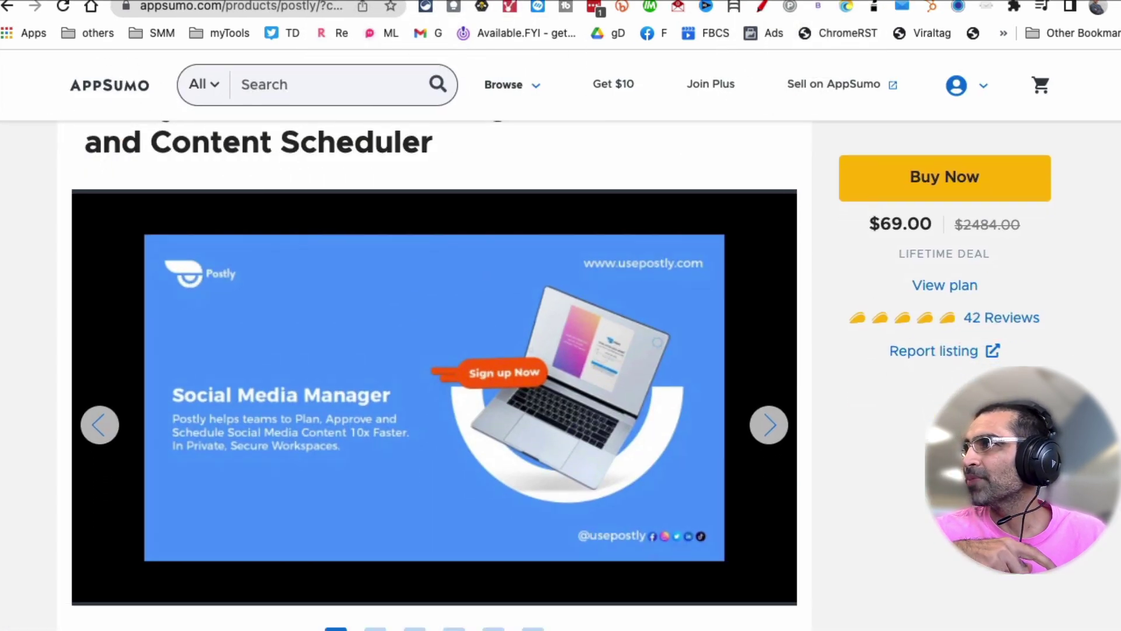
scroll(762, 263, up, 3)
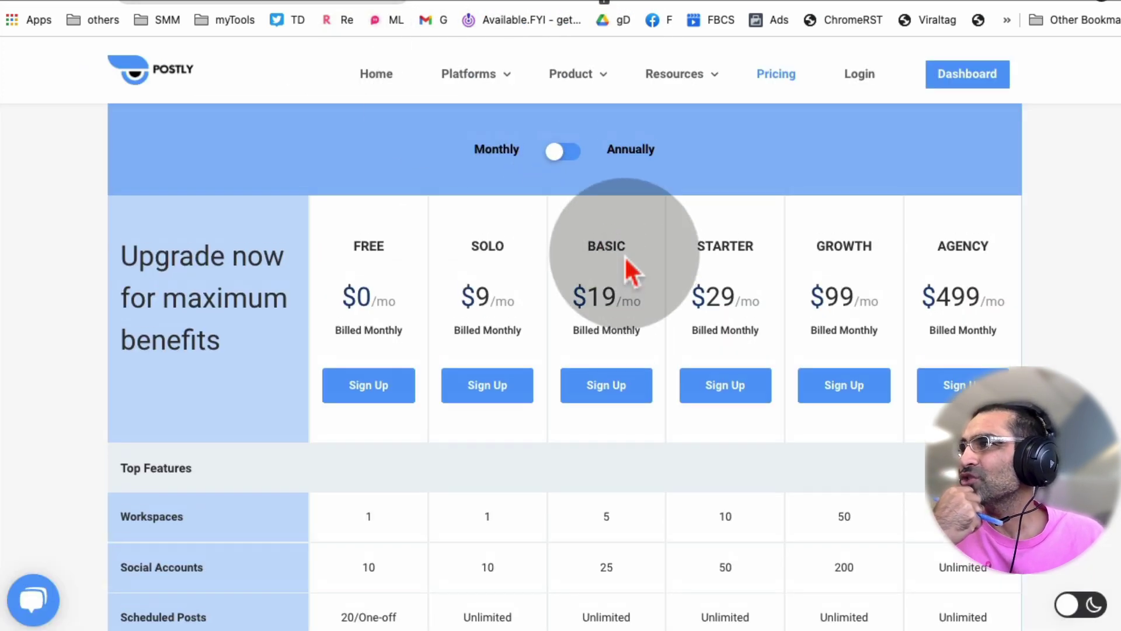
scroll(623, 255, up, 5)
click(162, 76)
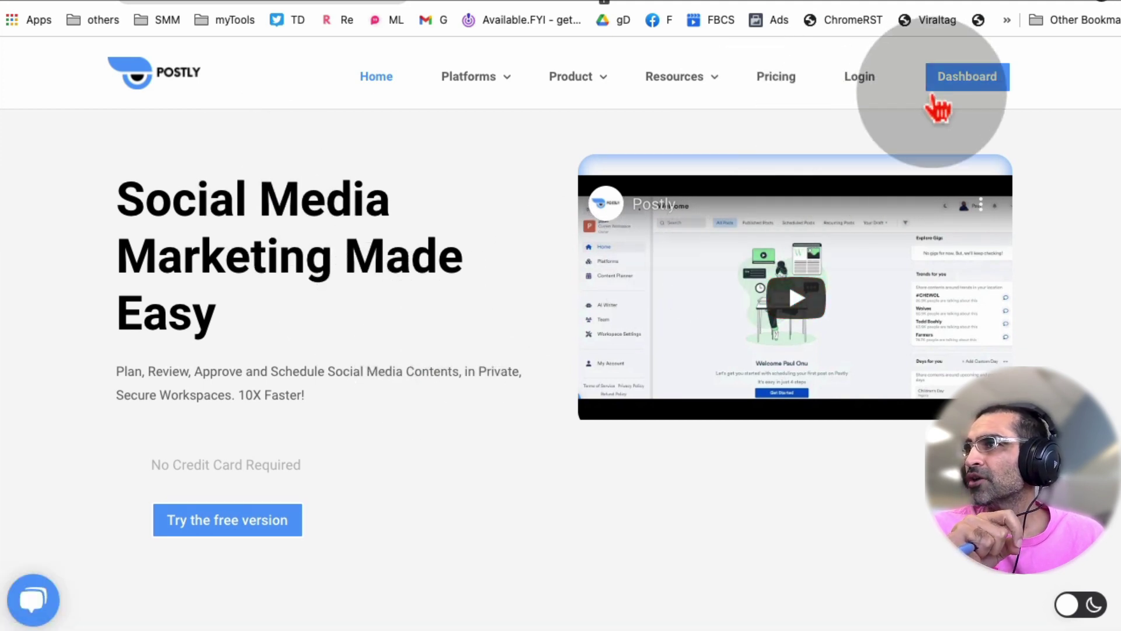
Step: From the dashboard's Platforms, open Content Planner in Week view for May 15–21, 2022
click(956, 79)
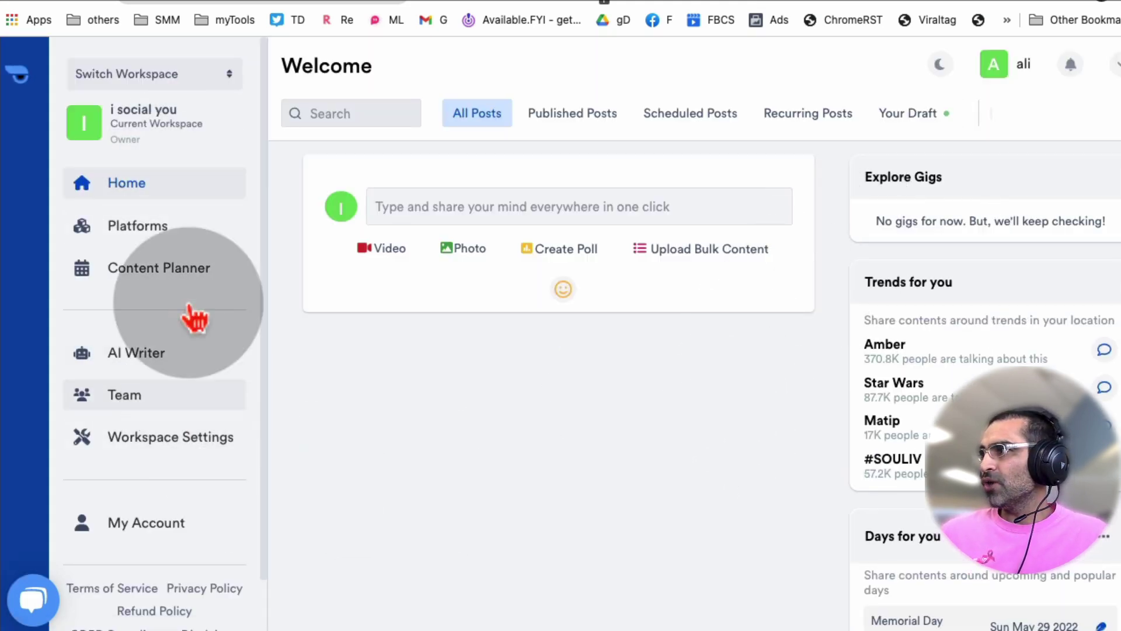
click(158, 225)
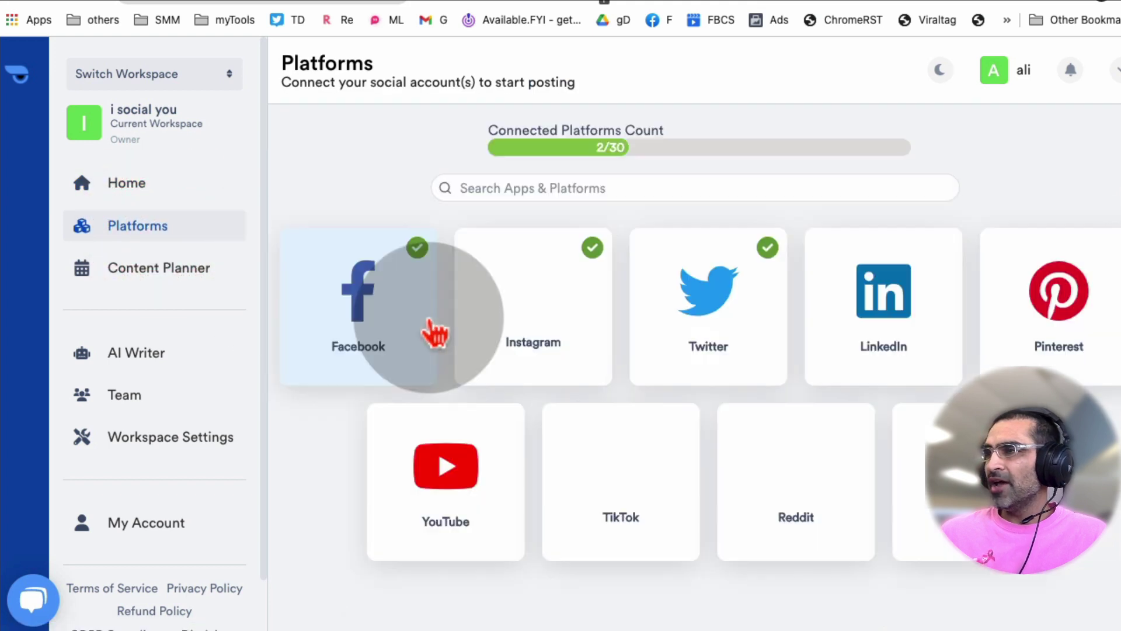
click(607, 352)
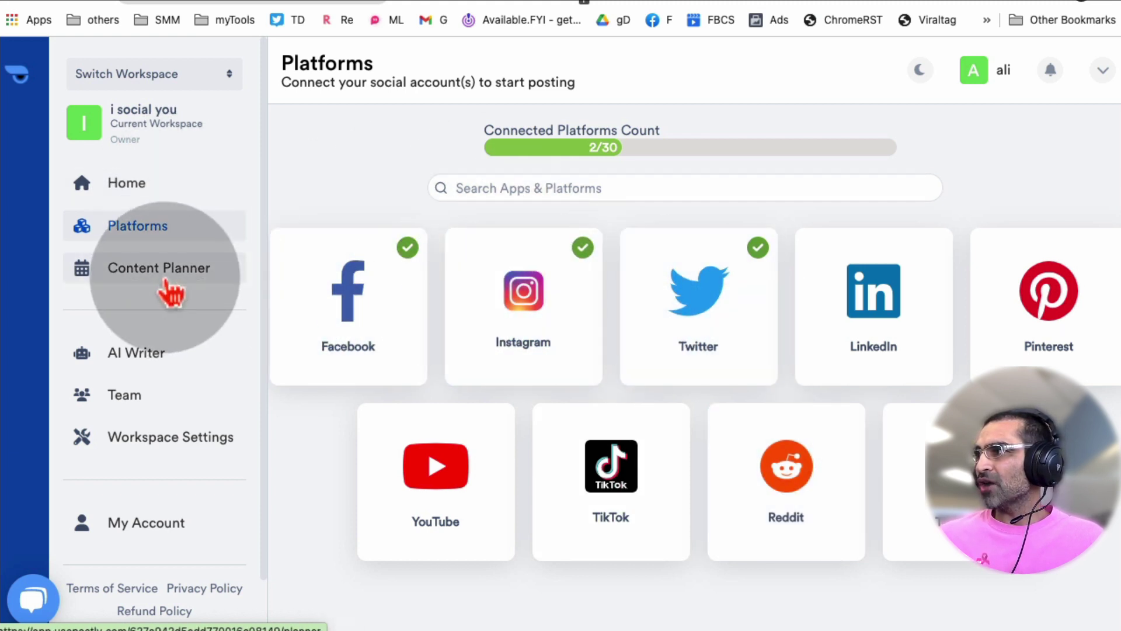
click(163, 272)
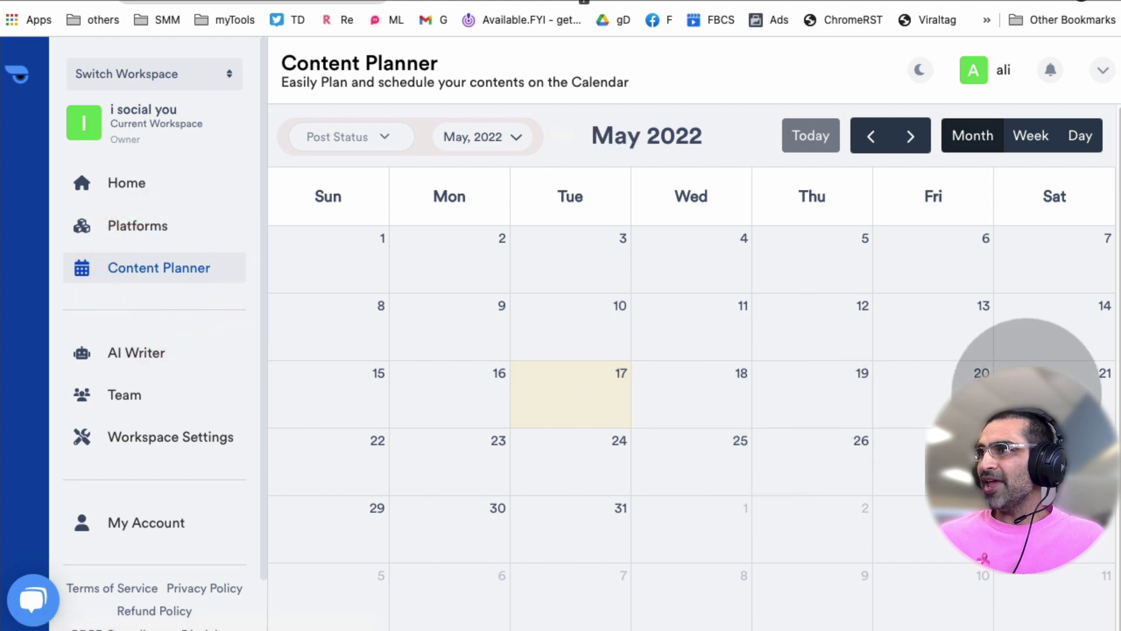
scroll(826, 359, down, 1)
click(823, 353)
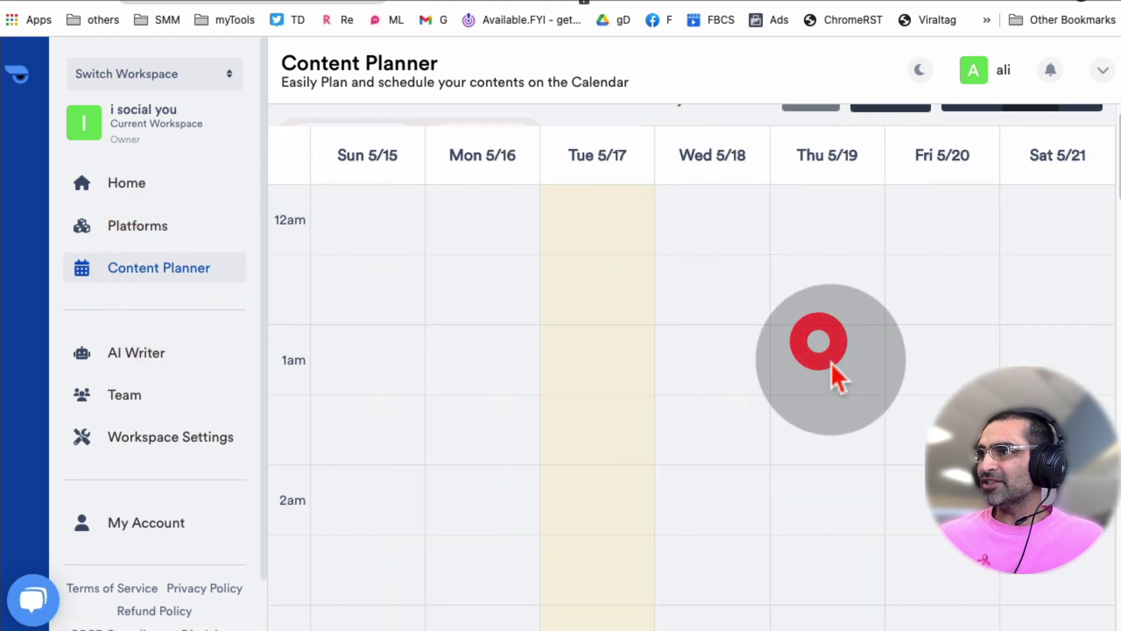
scroll(777, 382, up, 1)
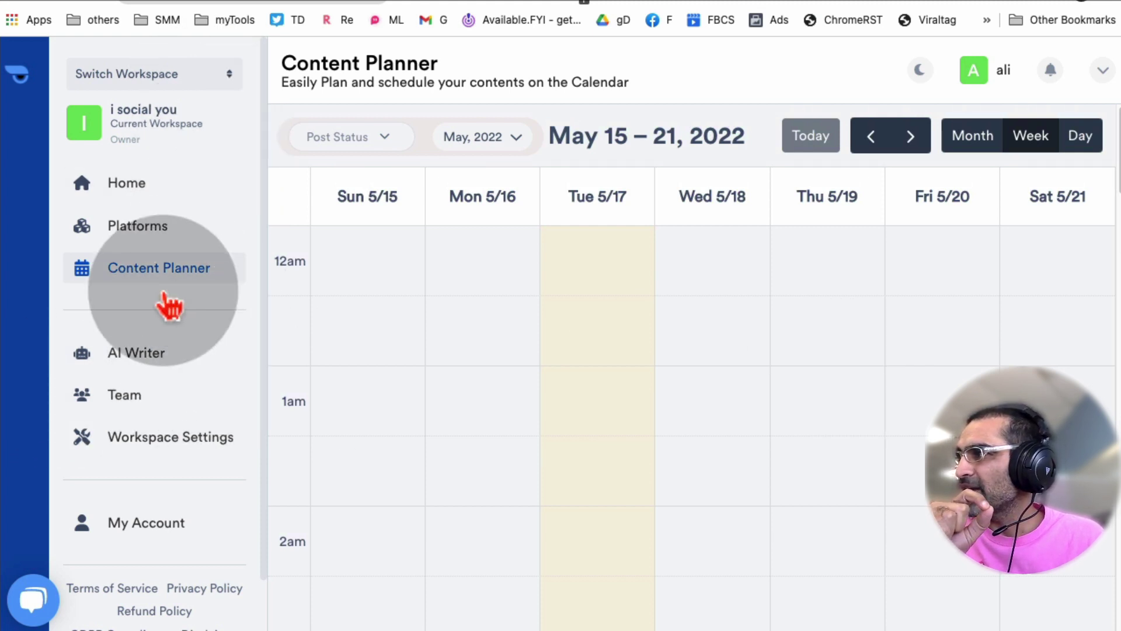
Step: Open the AI Writer from the sidebar
click(184, 356)
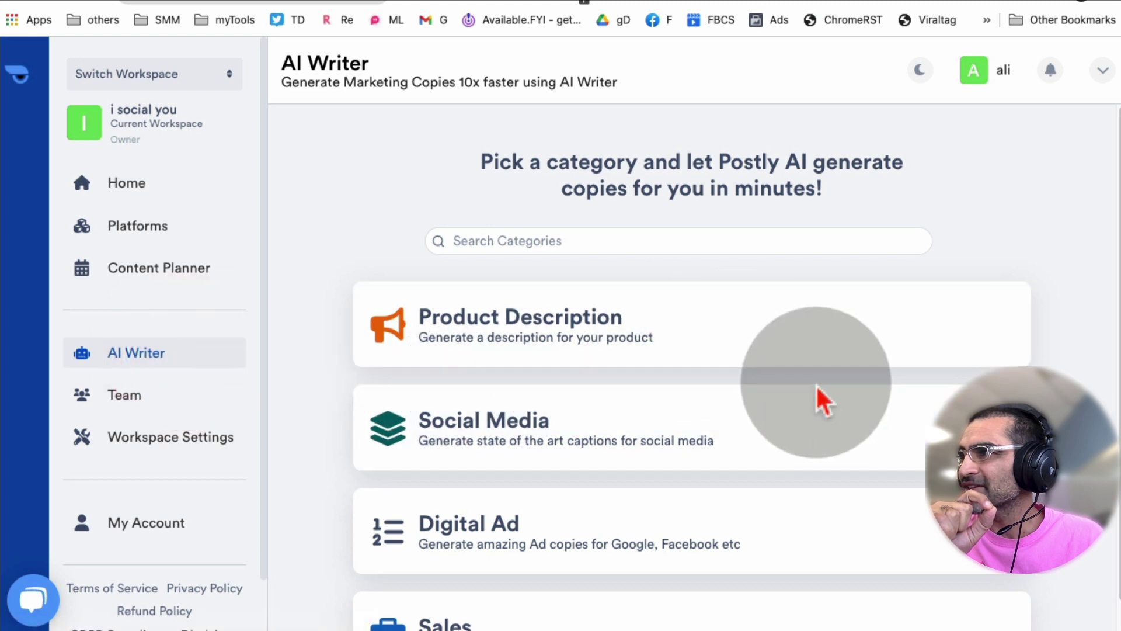
scroll(578, 420, down, 1)
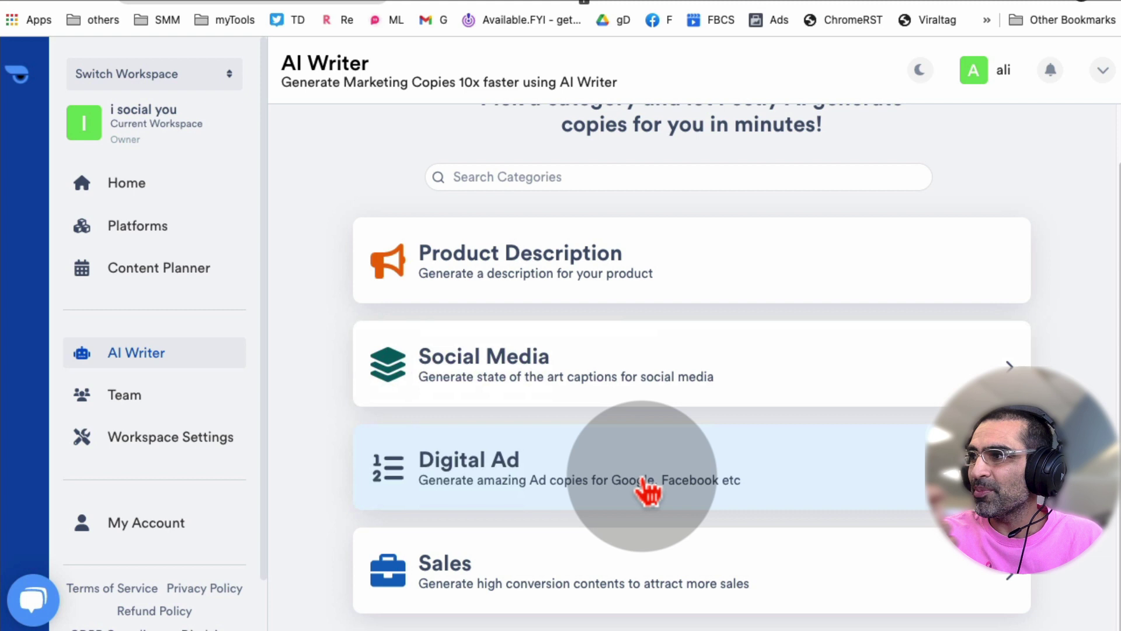
scroll(571, 482, down, 1)
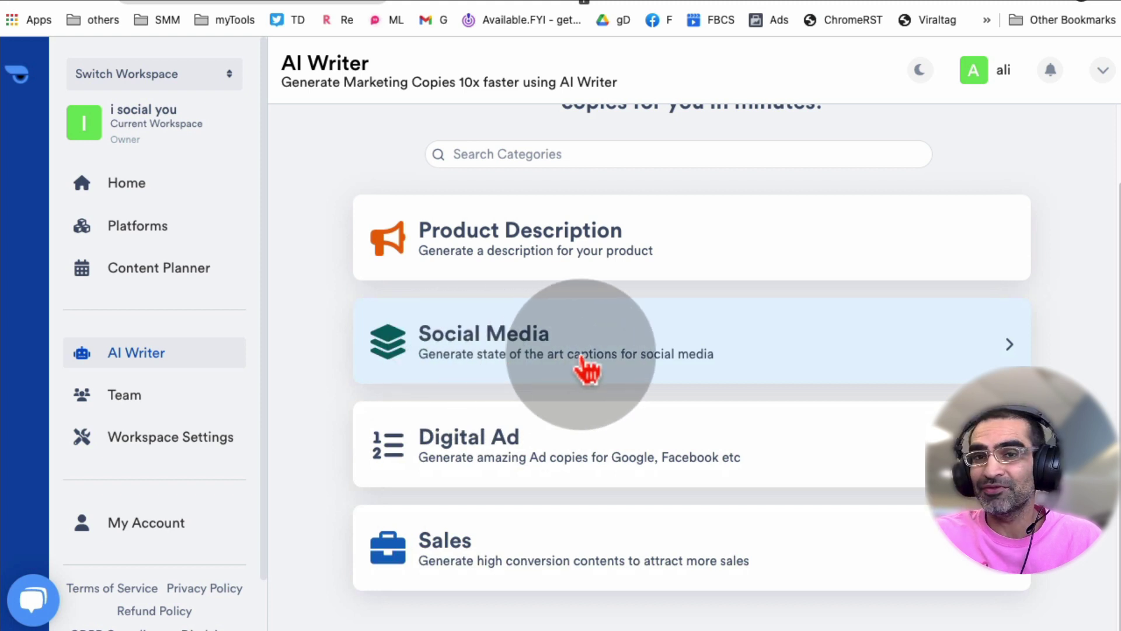
Step: Expand the Social Media category to list generators like Post Ideas and Hashtag Generator
click(581, 355)
scroll(694, 251, down, 2)
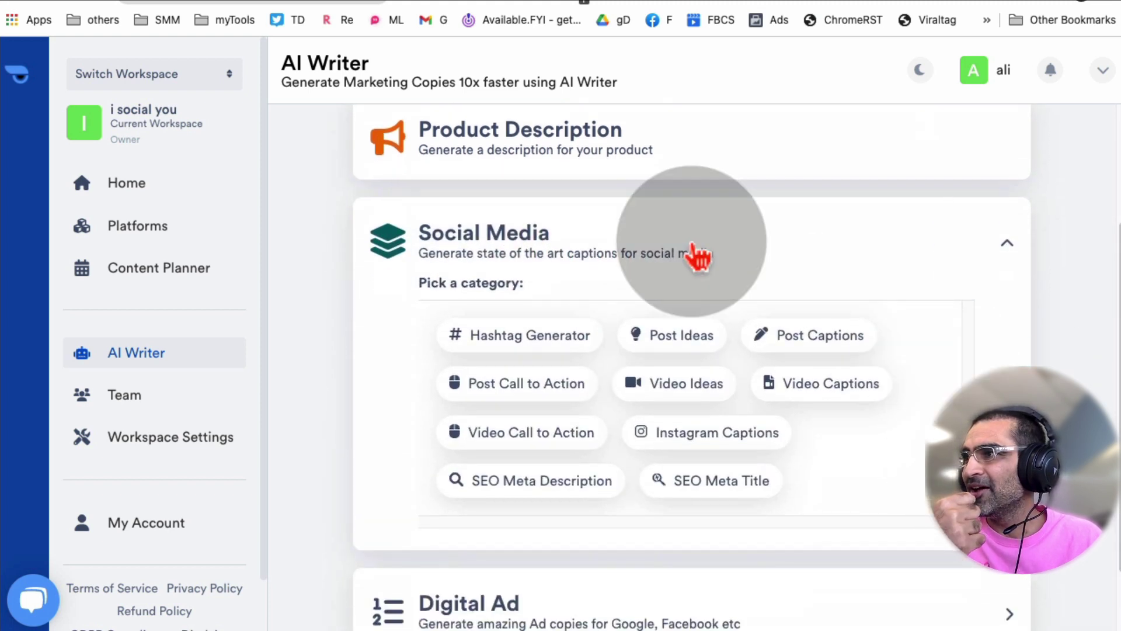
click(552, 344)
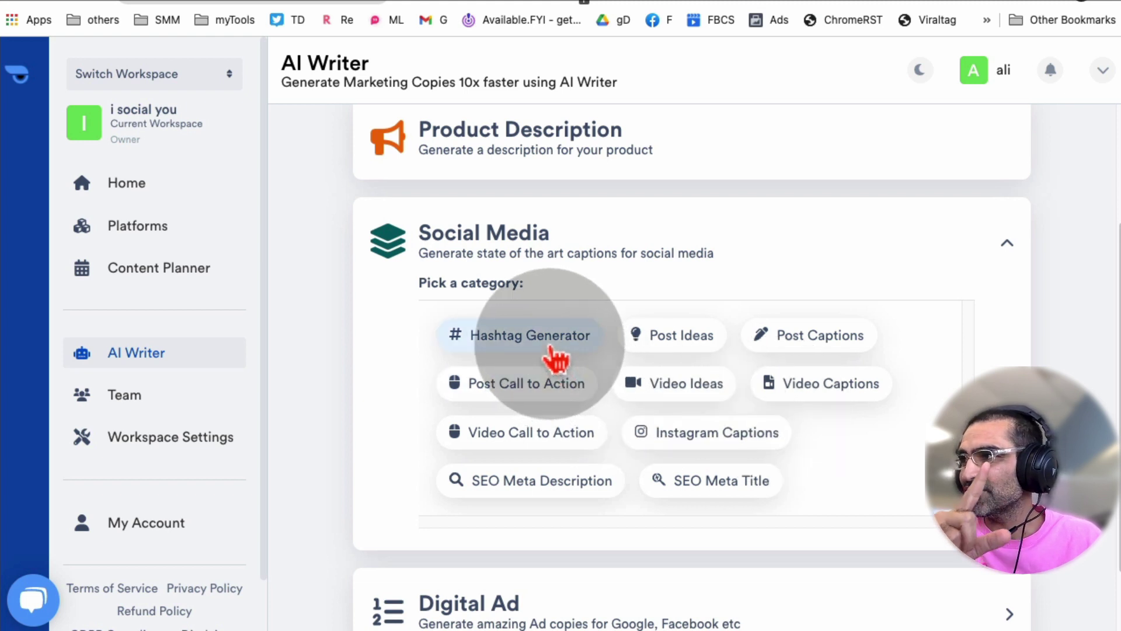
click(680, 338)
click(823, 339)
click(844, 386)
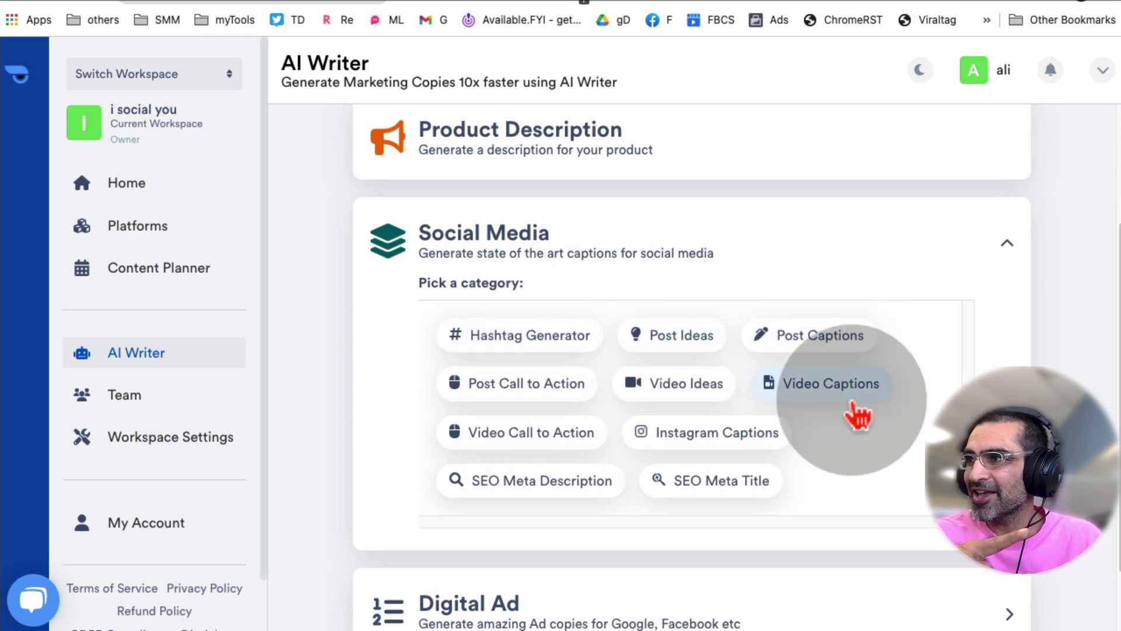
click(549, 433)
click(514, 342)
click(660, 480)
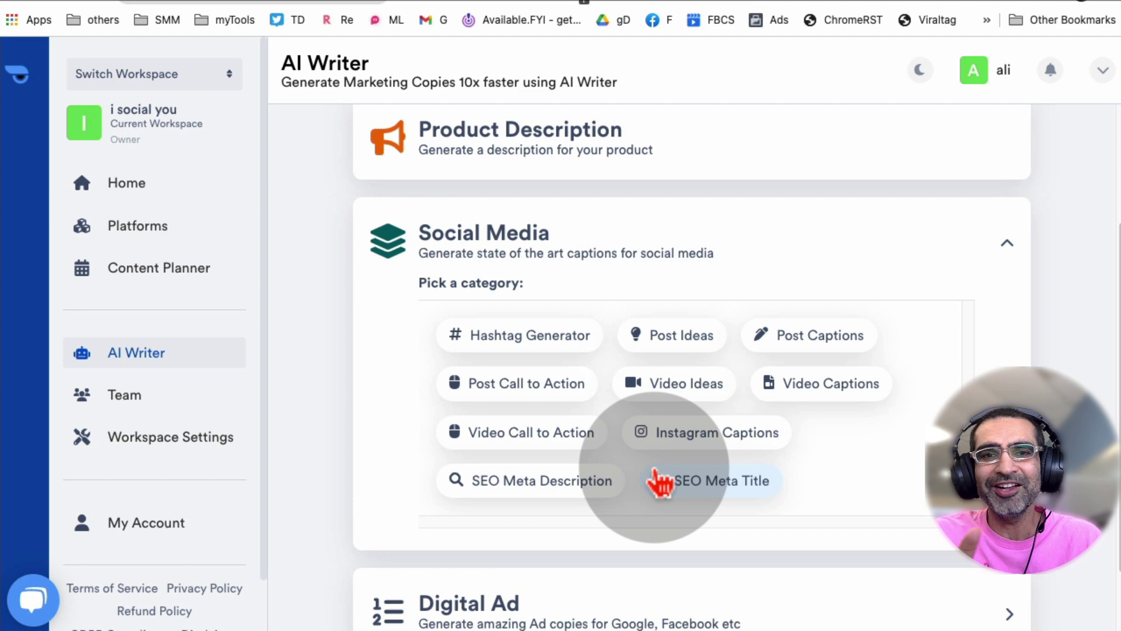
click(730, 435)
click(677, 338)
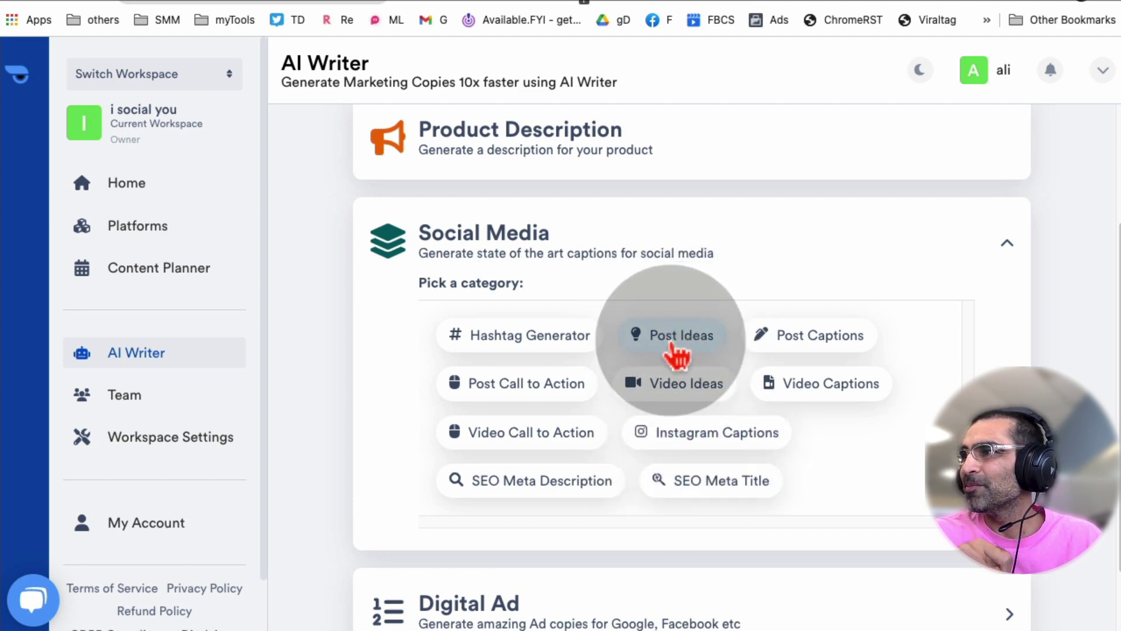
Step: Open the Post Ideas generator and enter the topic 'productivity'
click(677, 336)
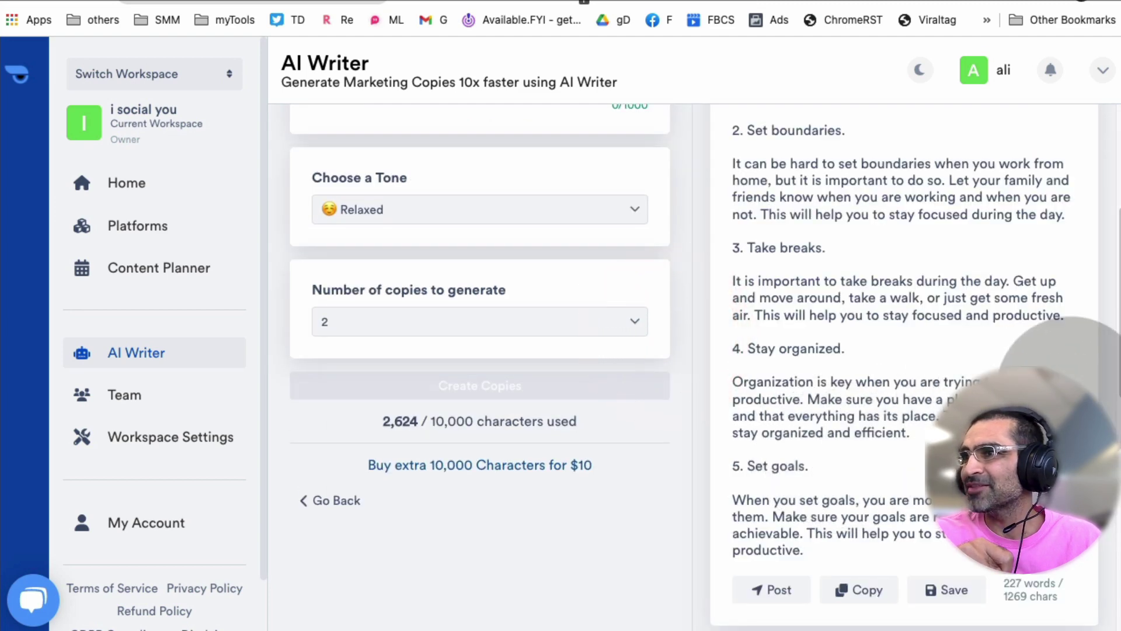
scroll(958, 373, up, 3)
scroll(958, 373, up, 2)
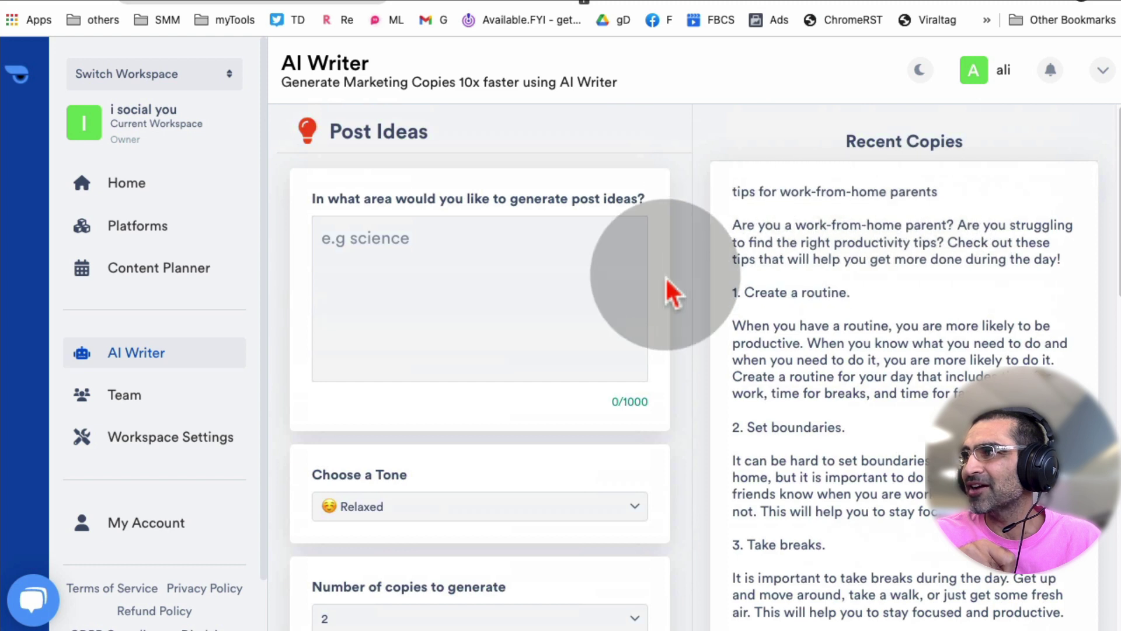
click(526, 290)
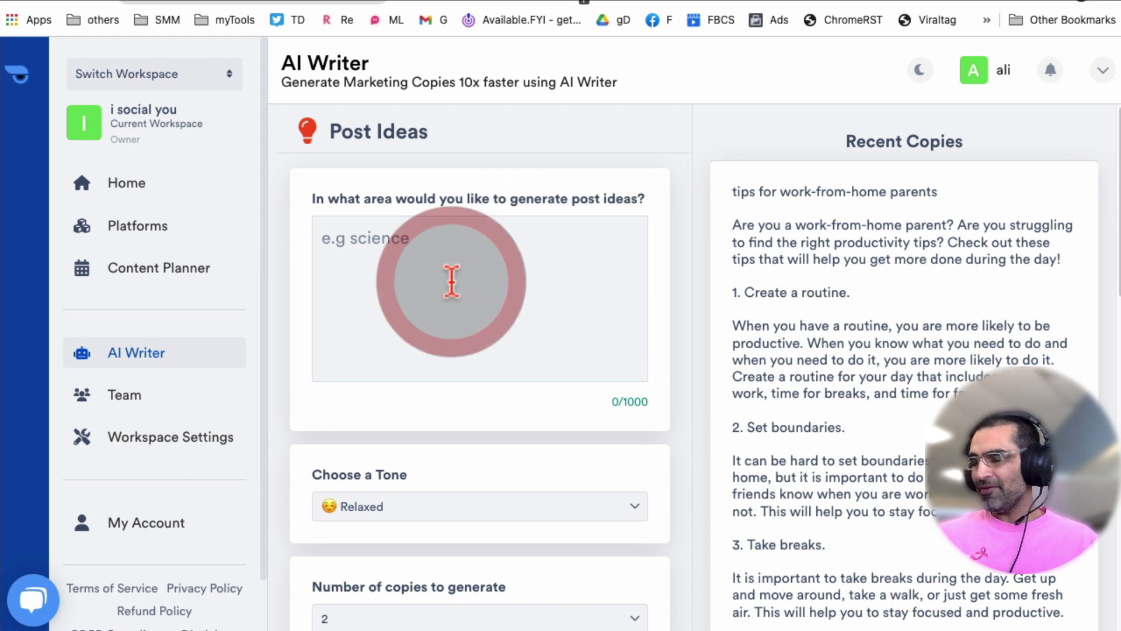
text(productivity)
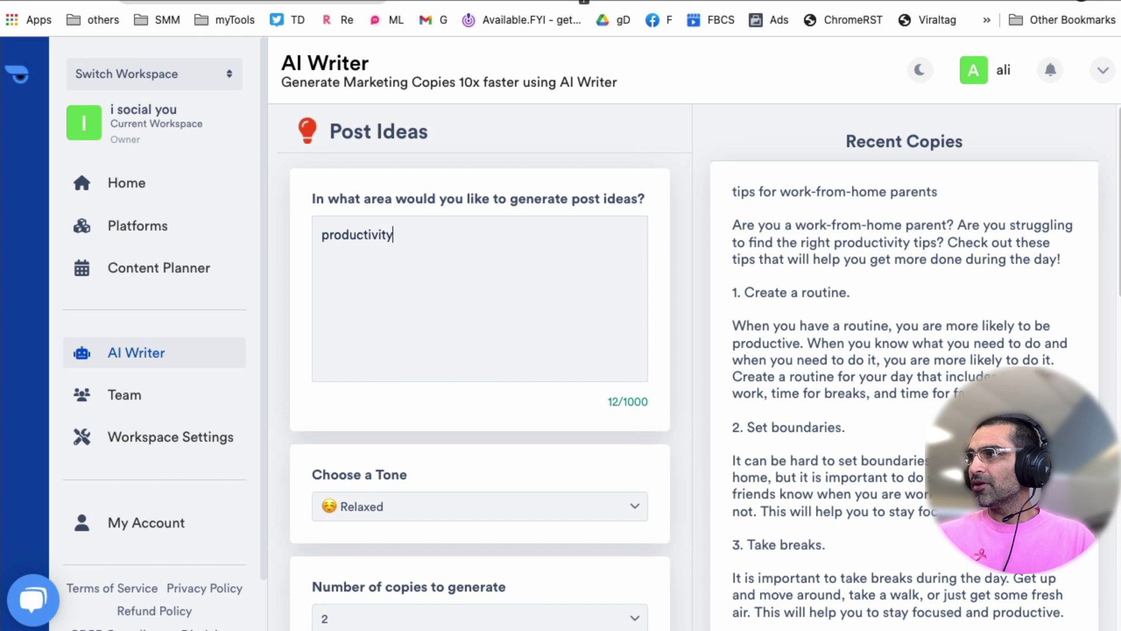
Step: Choose the Friendly tone and 2 copies, then generate the post ideas
scroll(475, 293, down, 2)
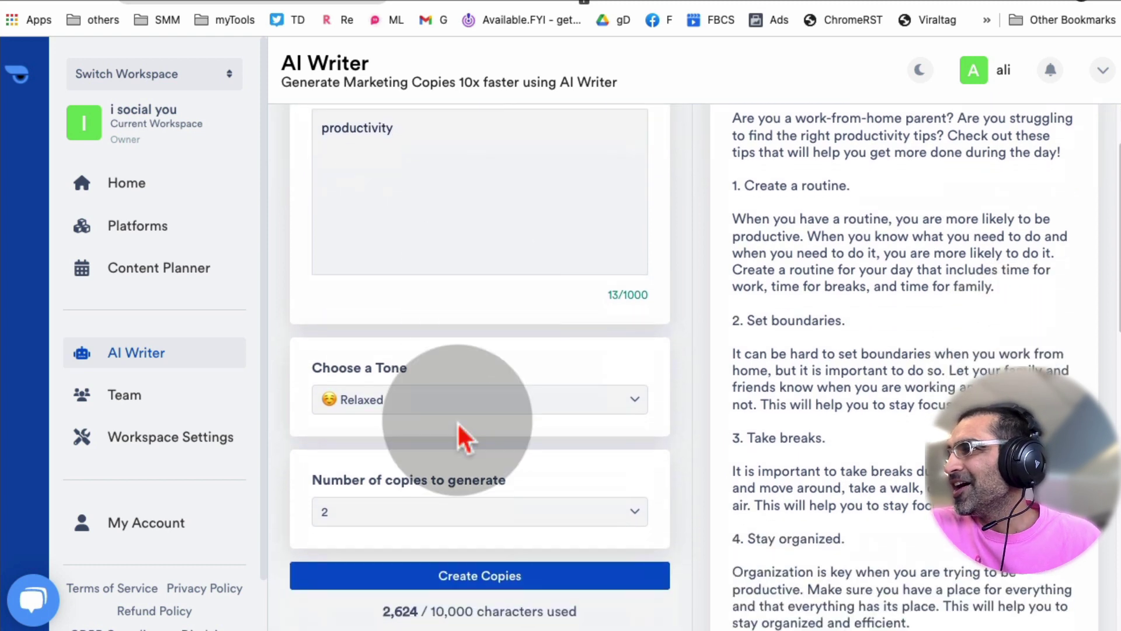
click(413, 404)
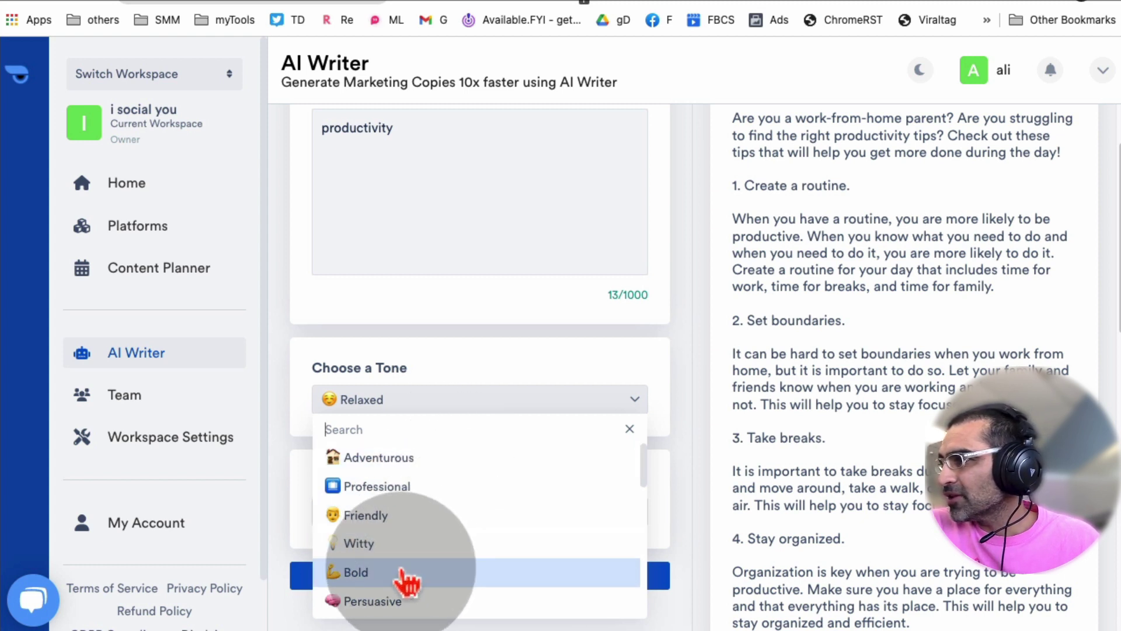
click(414, 517)
scroll(562, 446, down, 1)
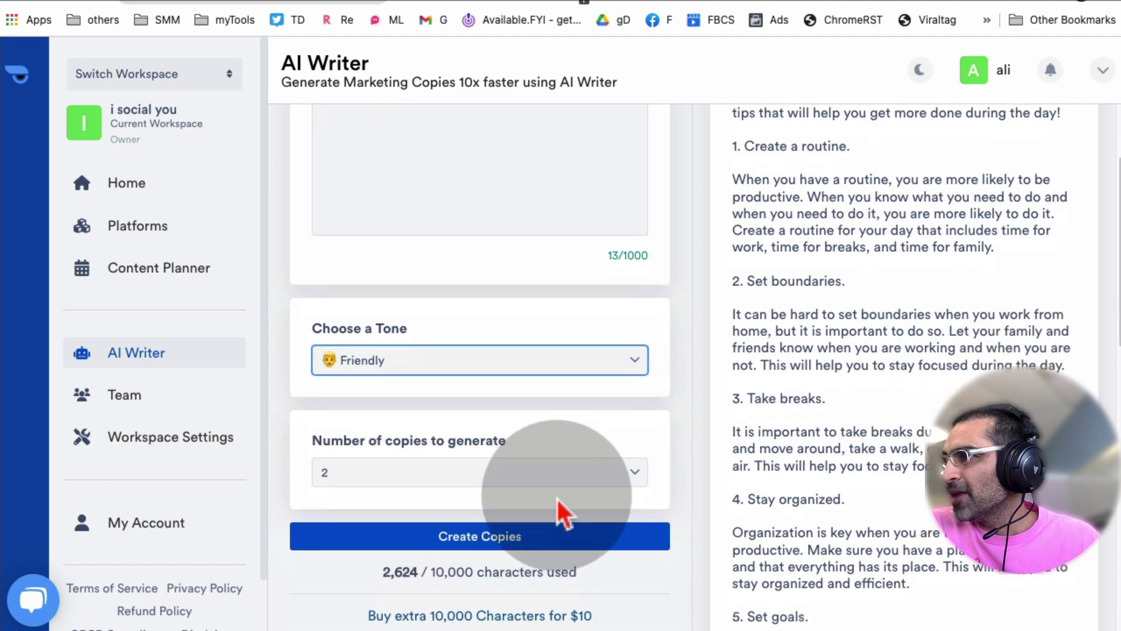
click(558, 472)
click(455, 538)
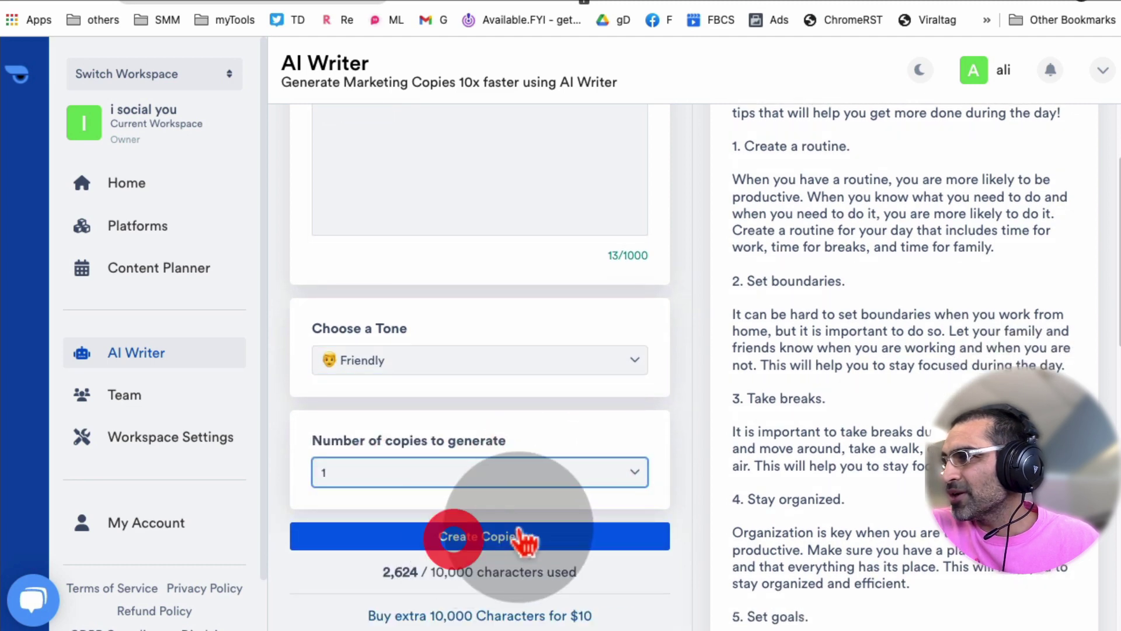
scroll(450, 584, down, 3)
click(534, 367)
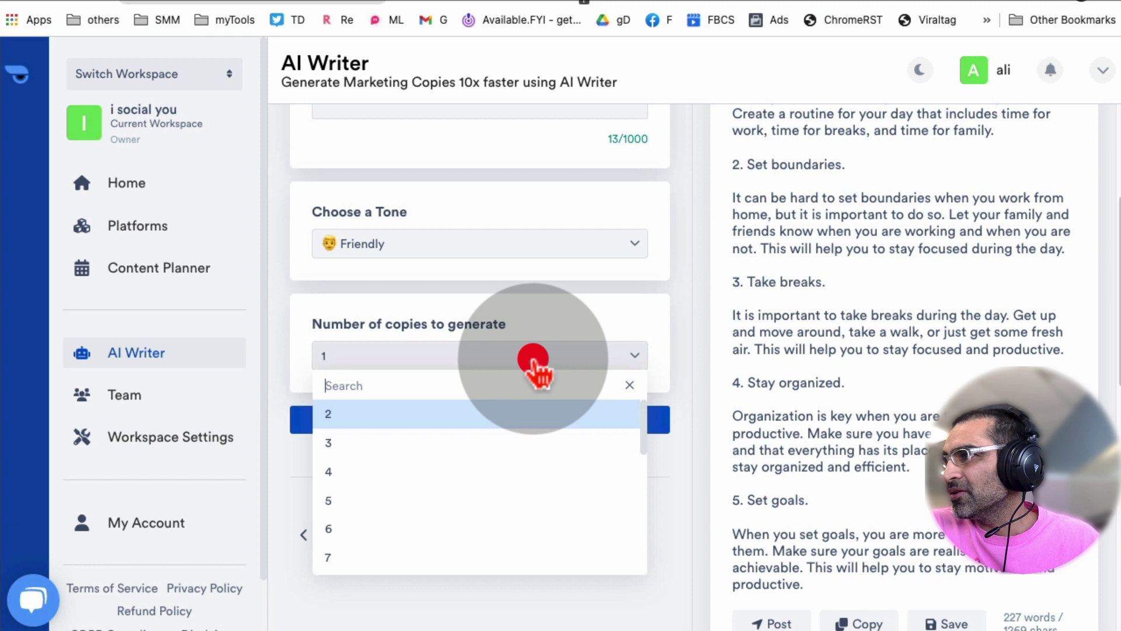
click(467, 410)
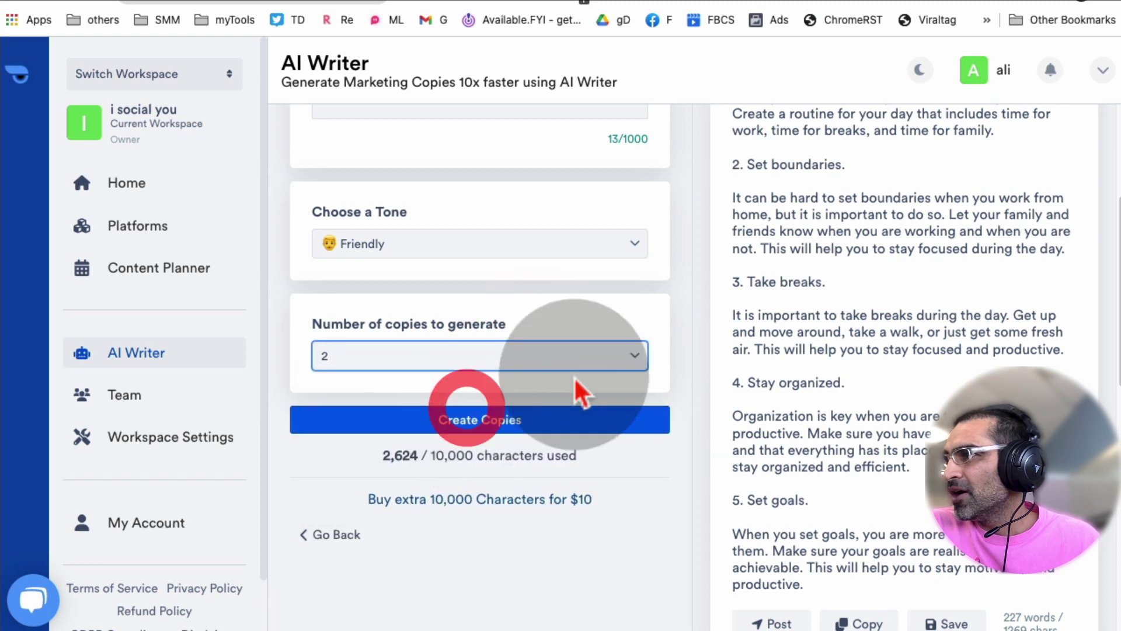
click(534, 419)
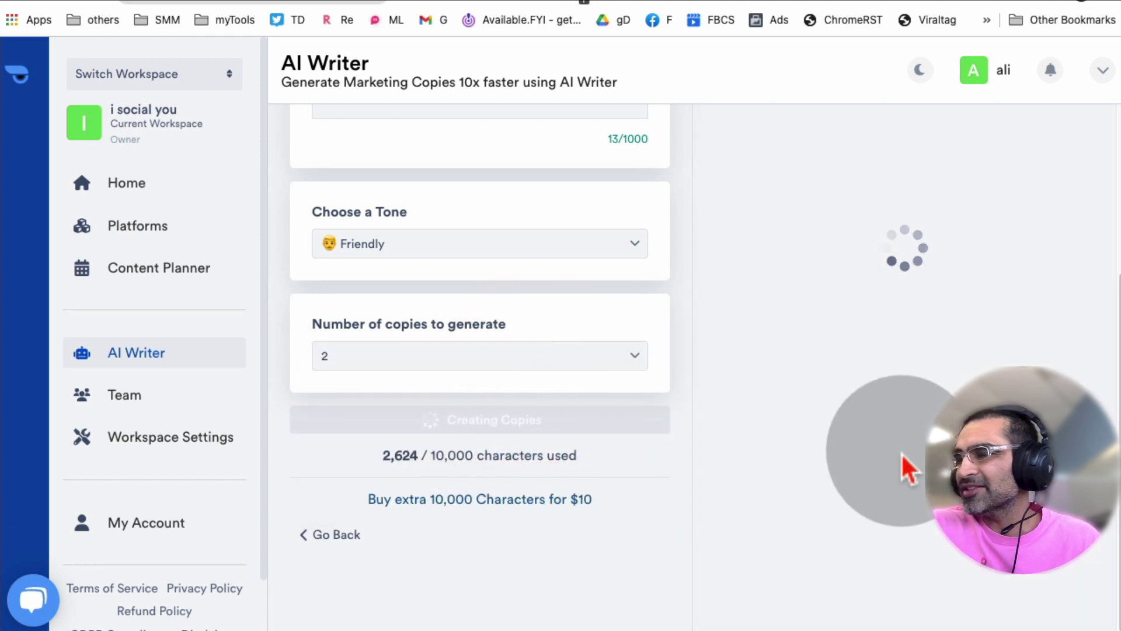
Step: Review the first generated copy's five productivity post-idea titles
scroll(905, 453, up, 5)
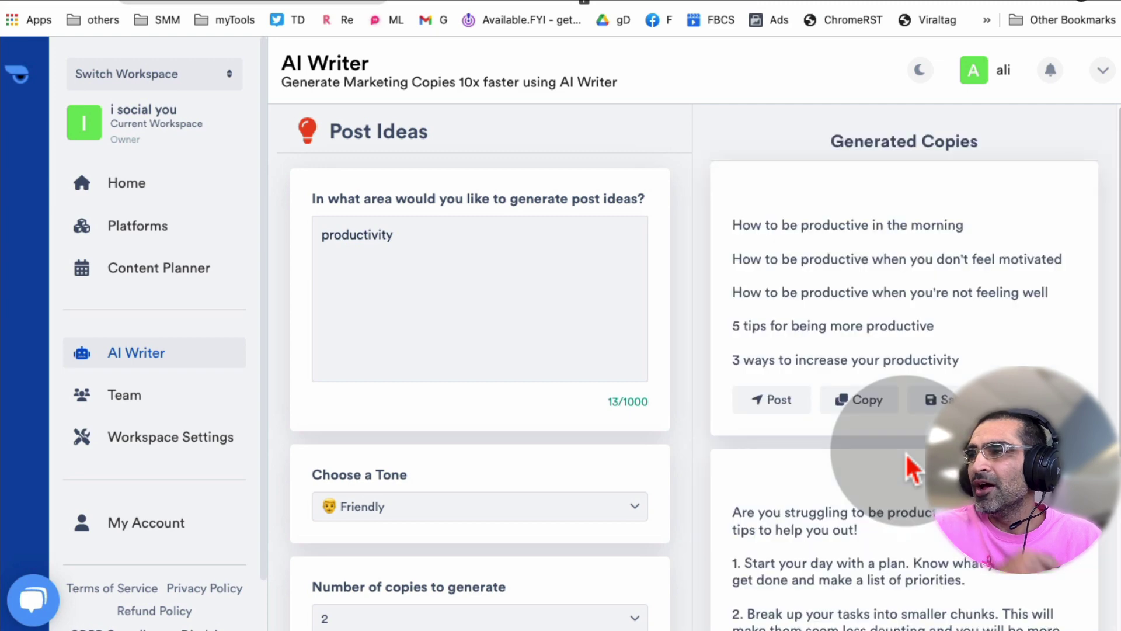
scroll(967, 327, down, 2)
scroll(963, 333, up, 1)
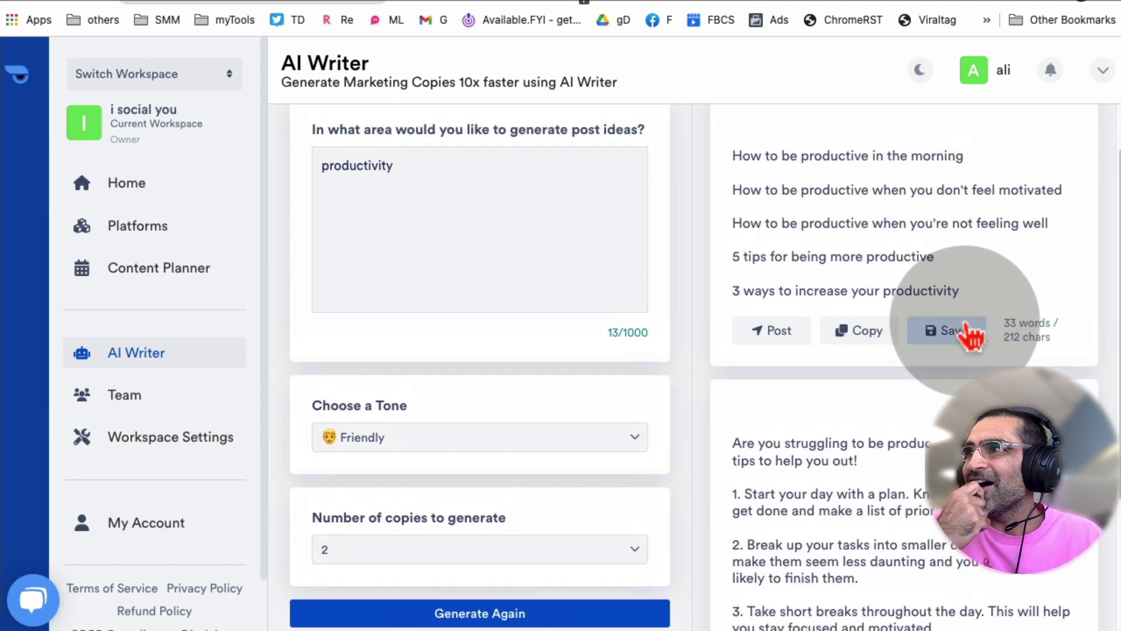
scroll(957, 291, down, 3)
scroll(986, 337, down, 3)
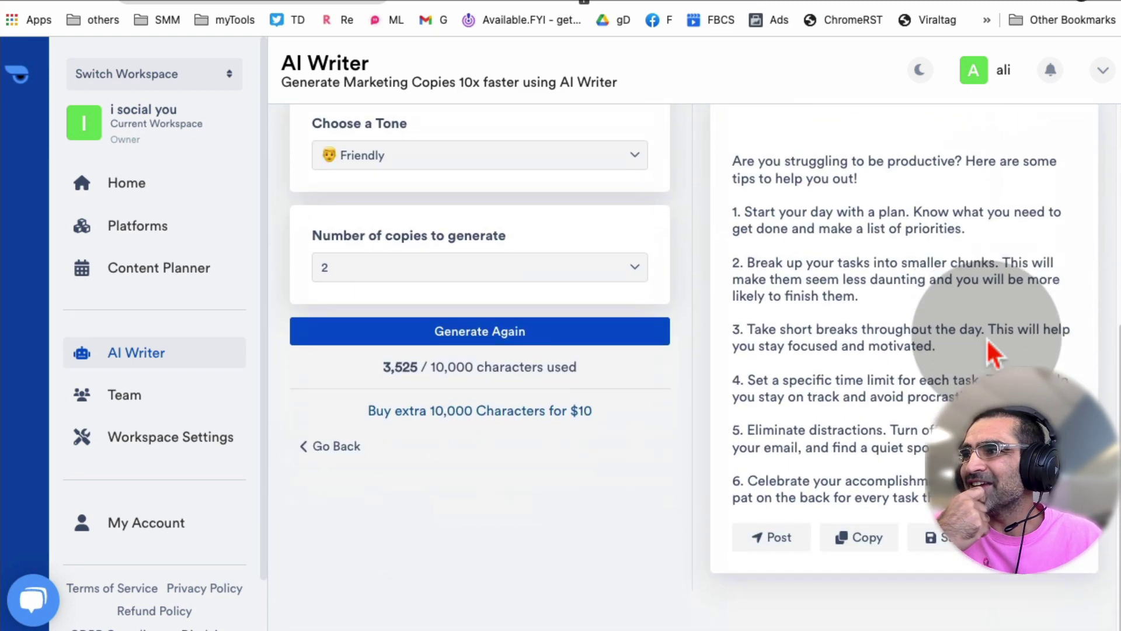
scroll(963, 350, up, 5)
scroll(525, 496, down, 1)
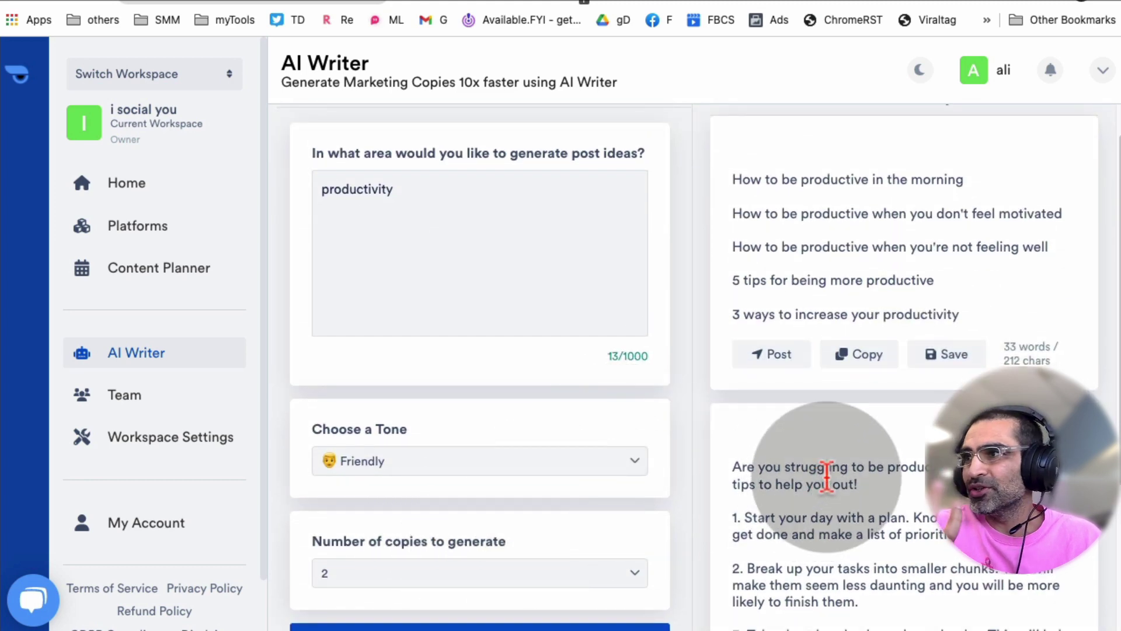
drag(983, 318, 725, 174)
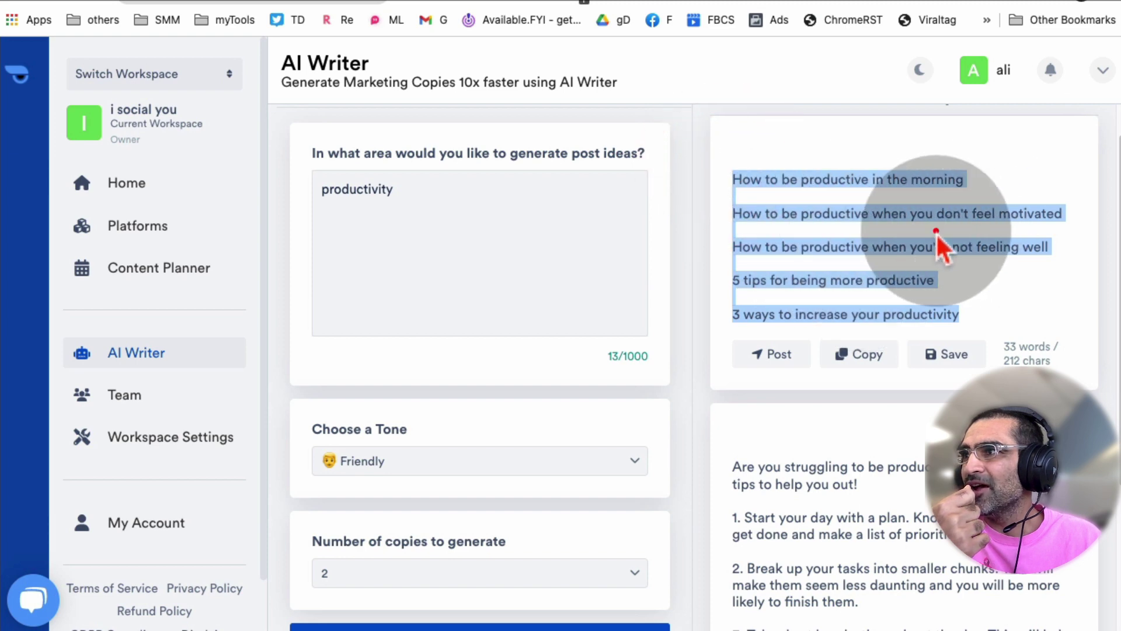
click(885, 320)
Step: Review the second copy's six productivity tips, highlighting tips 5 and 6
scroll(887, 329, down, 3)
scroll(940, 307, down, 1)
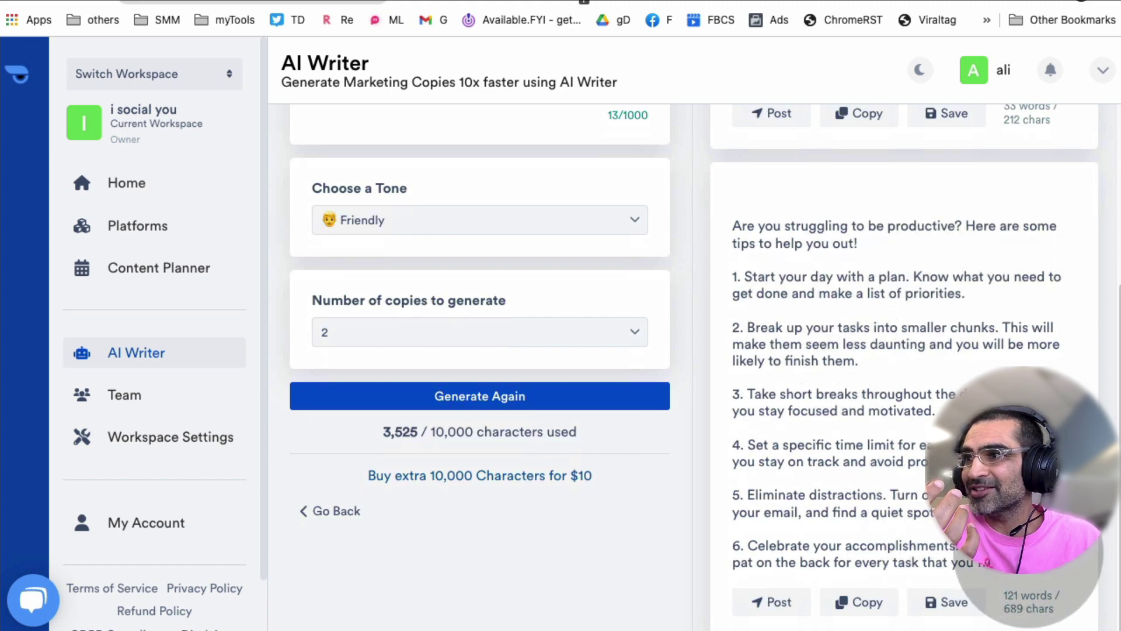
drag(993, 546, 867, 474)
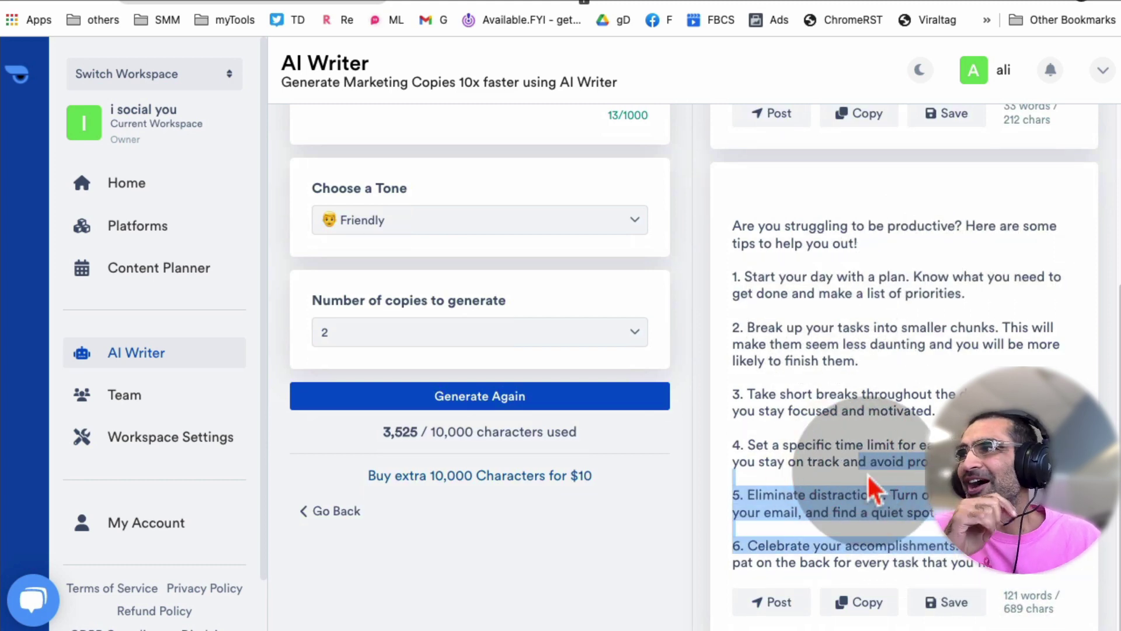
scroll(867, 474, up, 7)
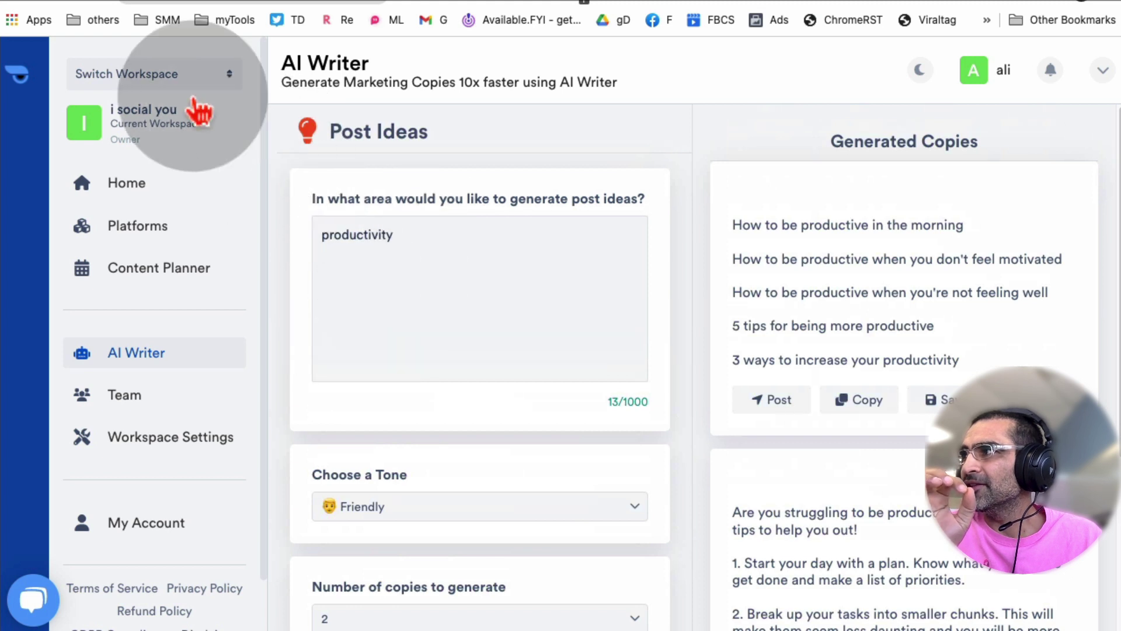
click(467, 238)
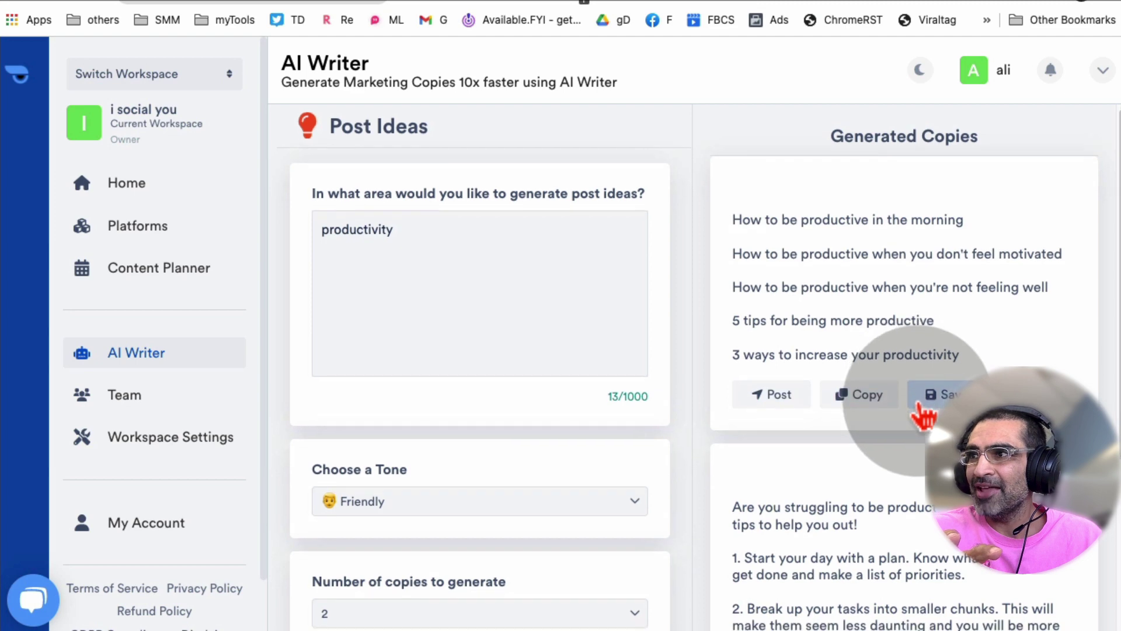
scroll(926, 423, down, 3)
scroll(921, 415, down, 2)
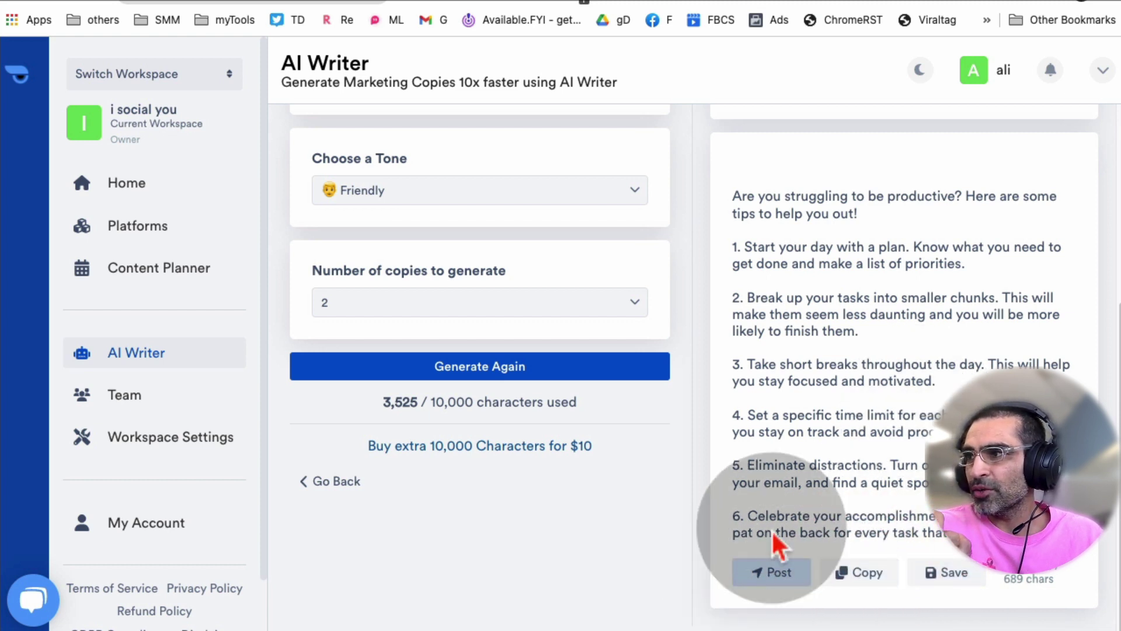
Step: Send the six-tip productivity copy to the post composer
click(747, 567)
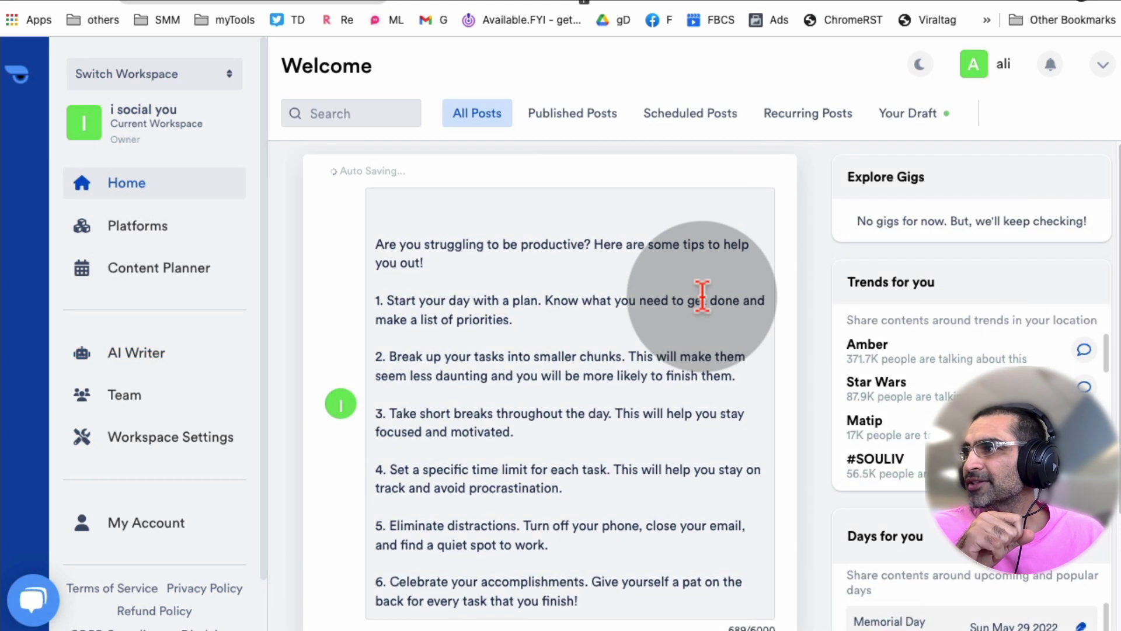
scroll(591, 318, down, 4)
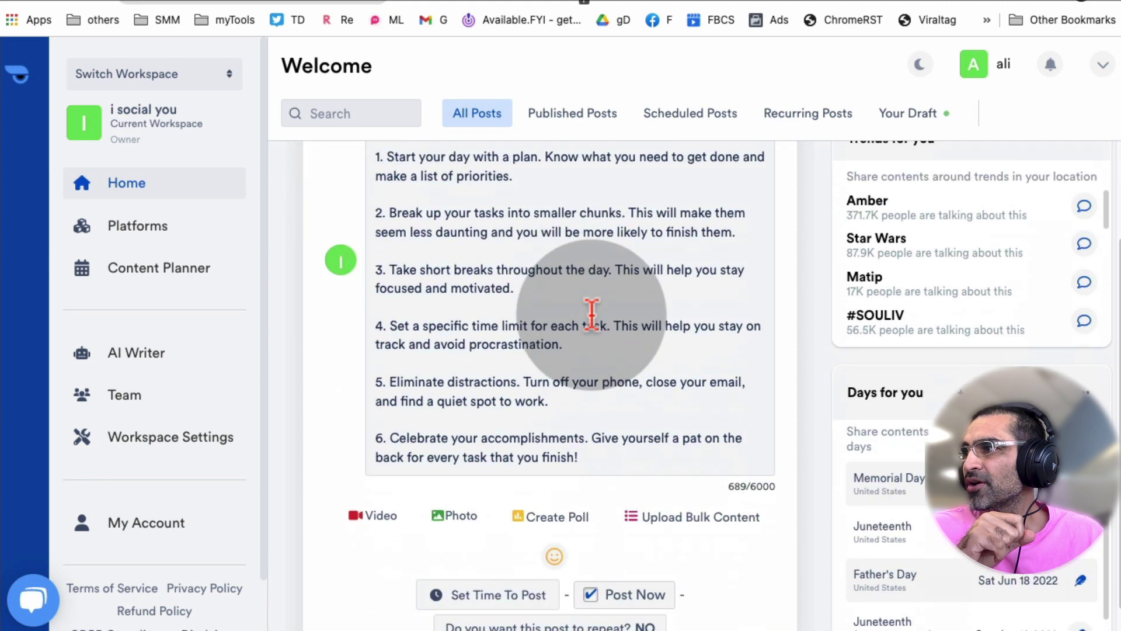
scroll(592, 318, down, 2)
Step: Select the first Facebook page and the Twitter account as the post's audience
click(441, 516)
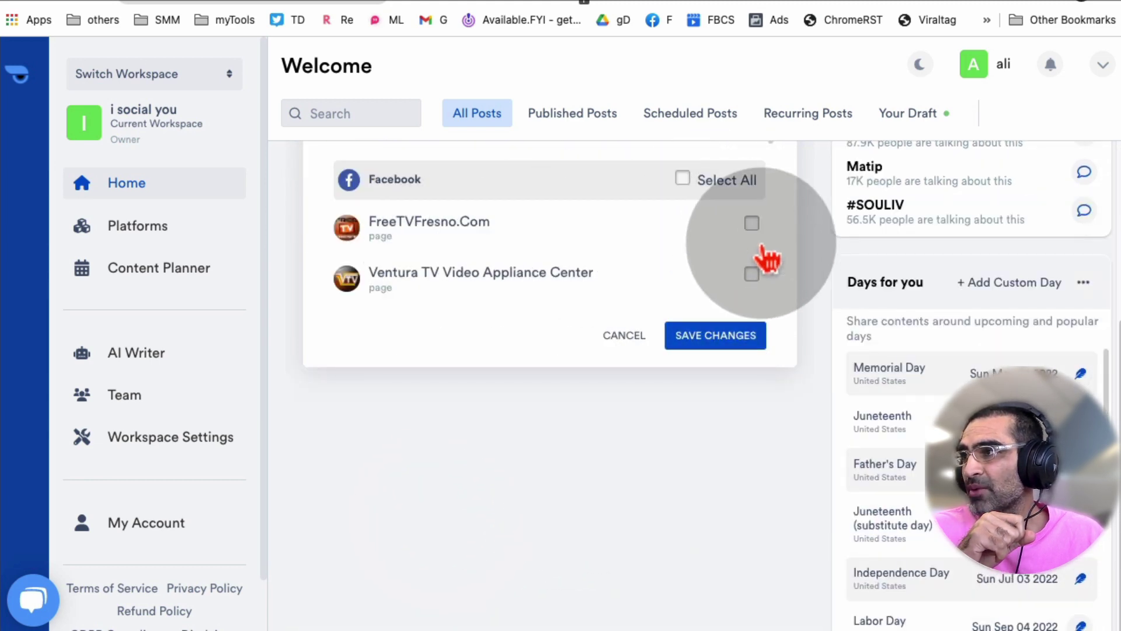
click(752, 223)
scroll(475, 370, up, 3)
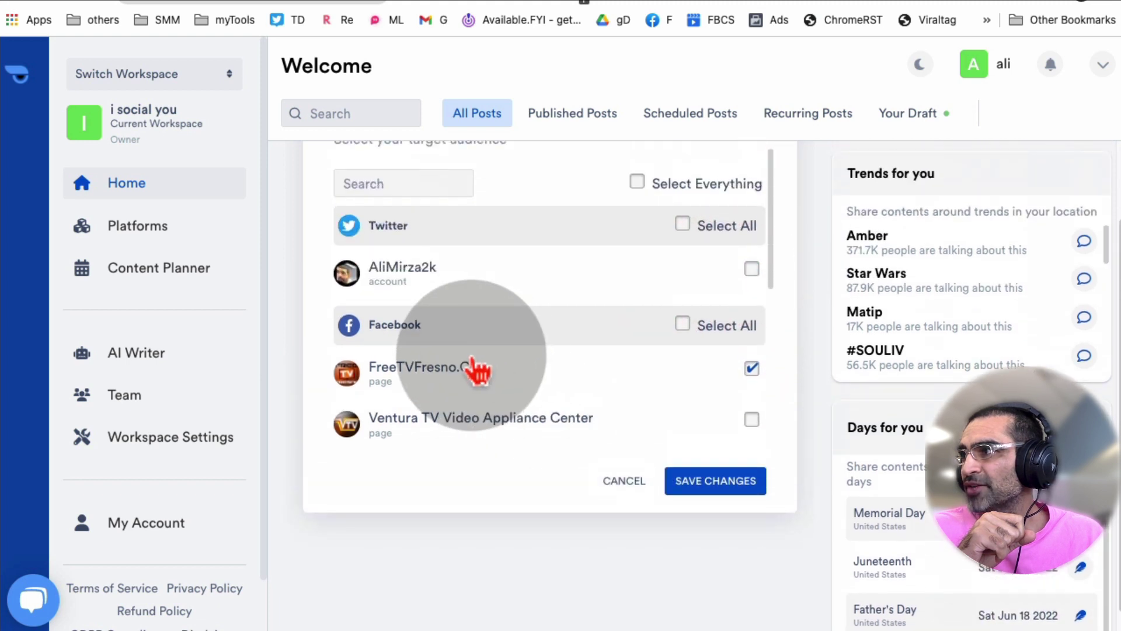
click(682, 226)
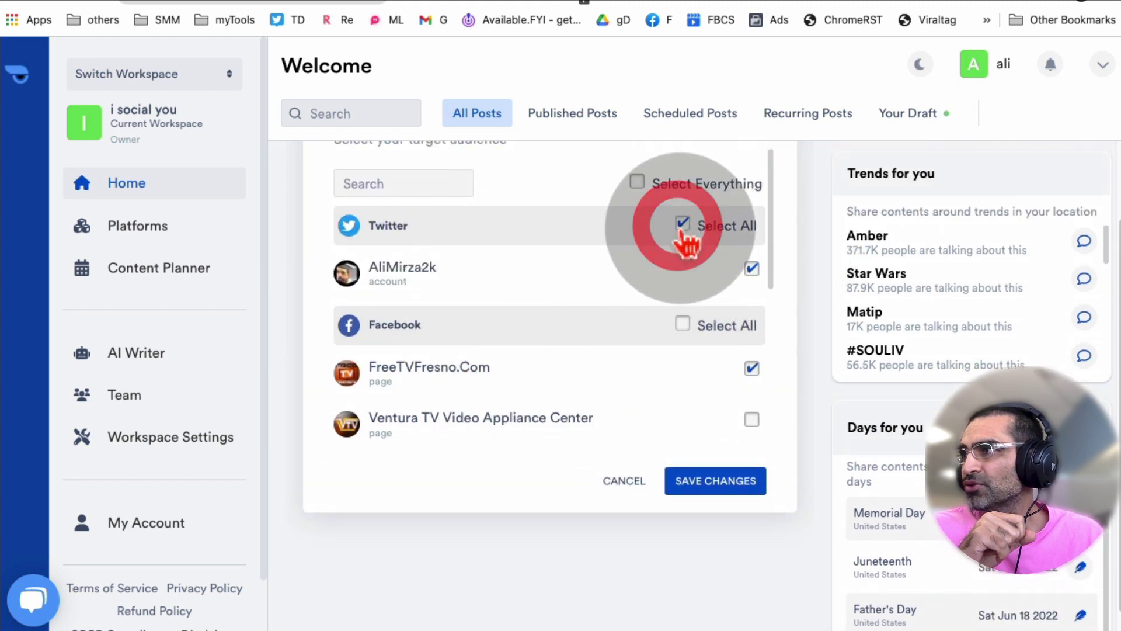
click(682, 224)
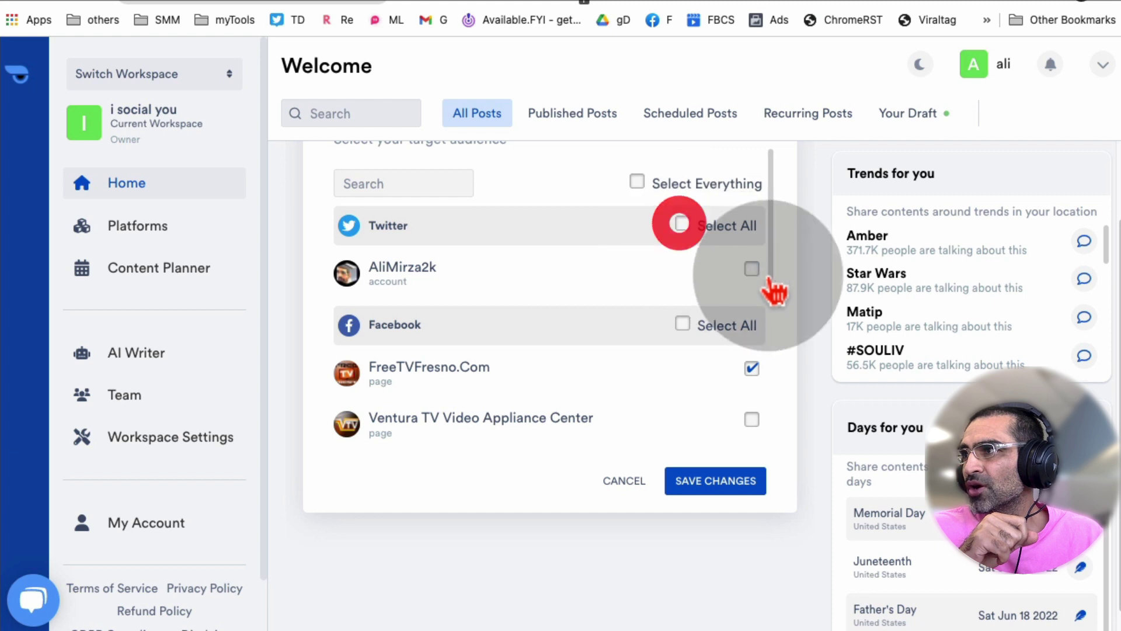
click(752, 271)
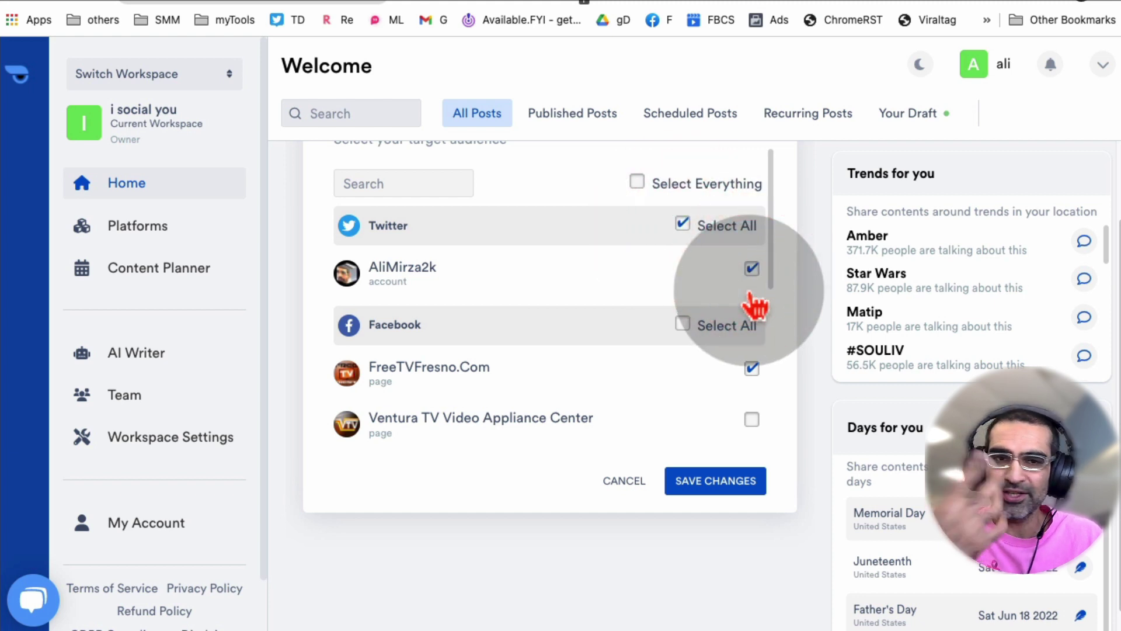
scroll(634, 523, up, 3)
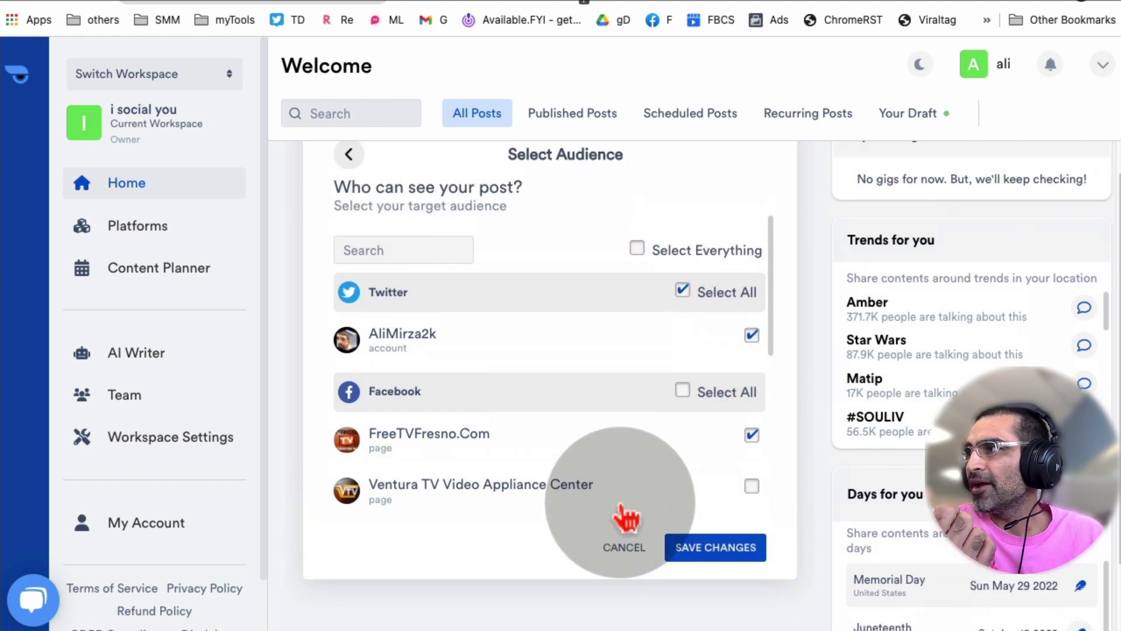
scroll(706, 555, down, 1)
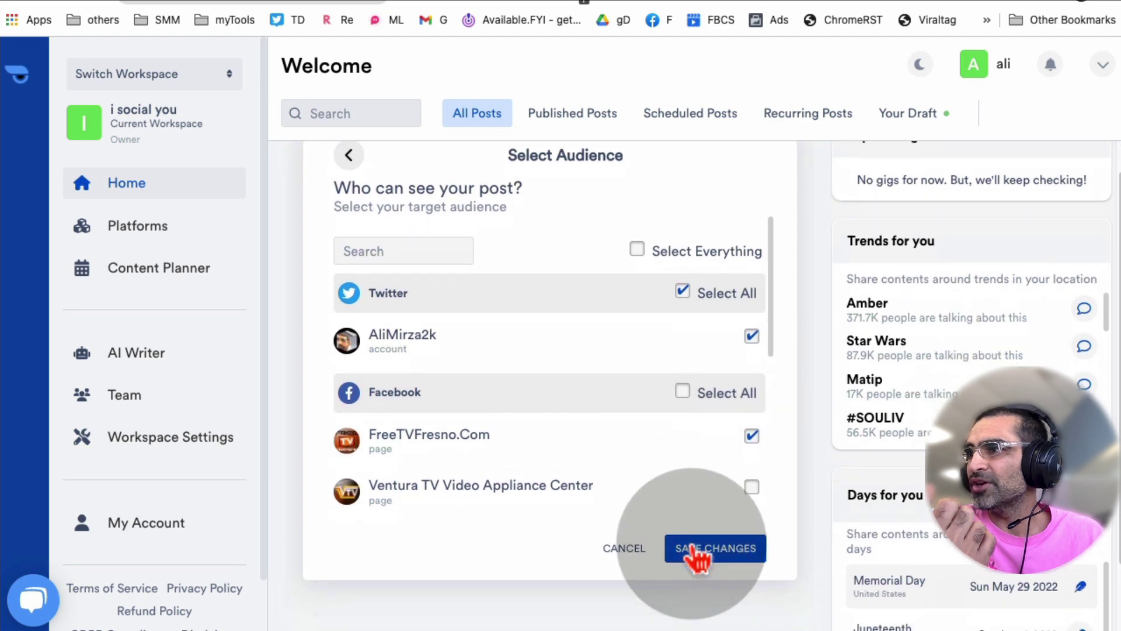
scroll(642, 441, down, 5)
scroll(670, 453, down, 3)
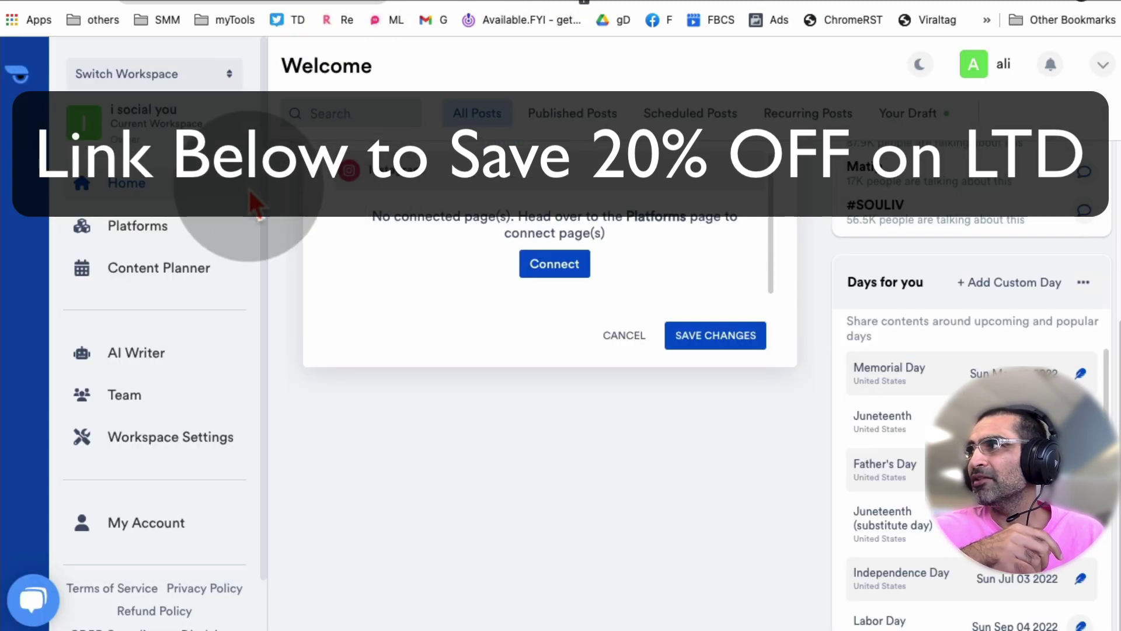
Step: Return to the home dashboard via the Postly logo
click(20, 74)
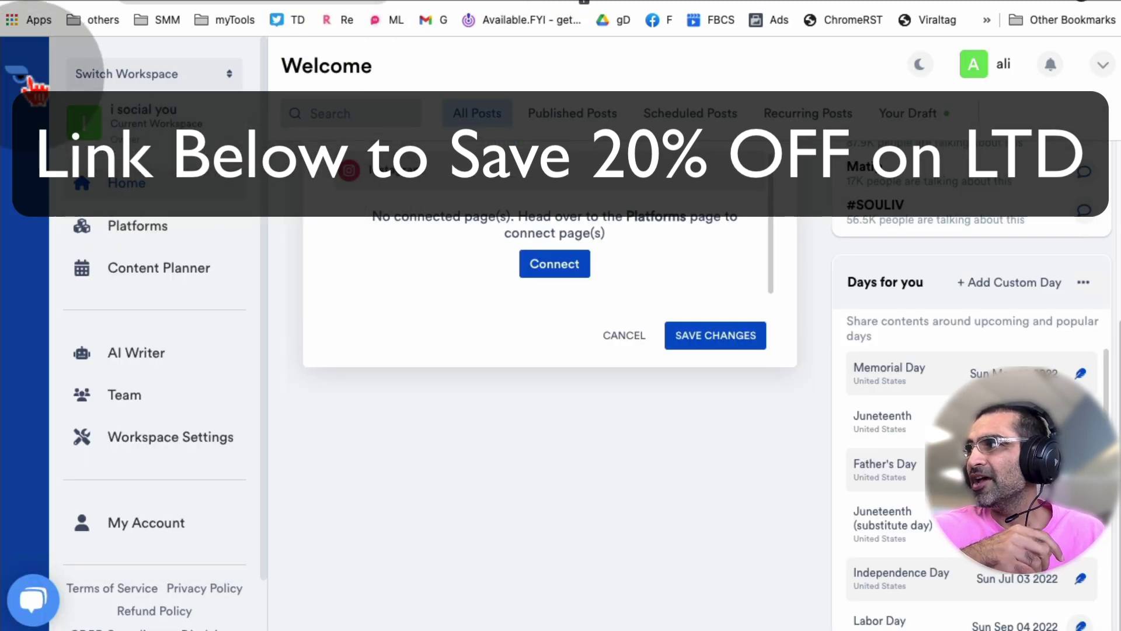